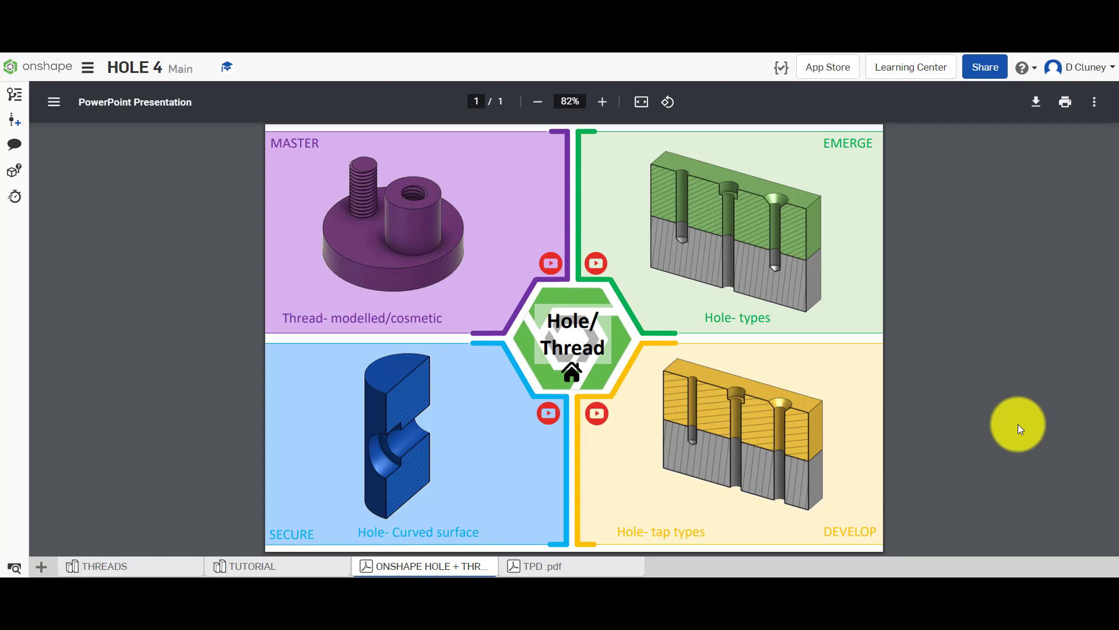
Open the TPD .pdf tab to show the Teaching the Next Generation tutorial links page.
left_click(555, 566)
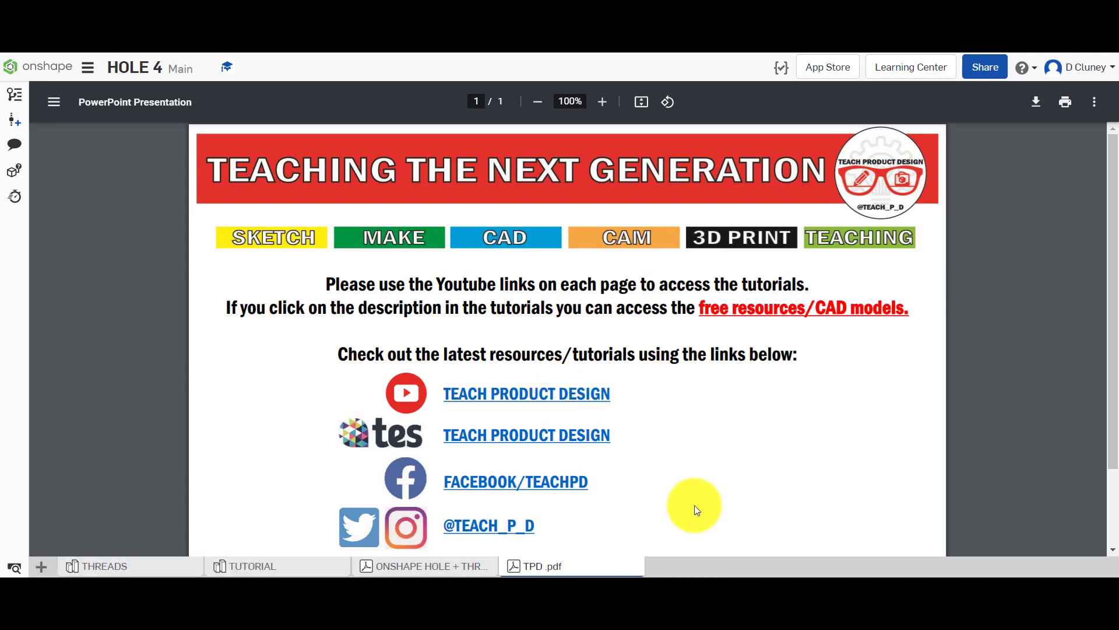
Switch to the TUTORIAL Part Studio and edit Sketch 2 in Top view.
left_click(281, 561)
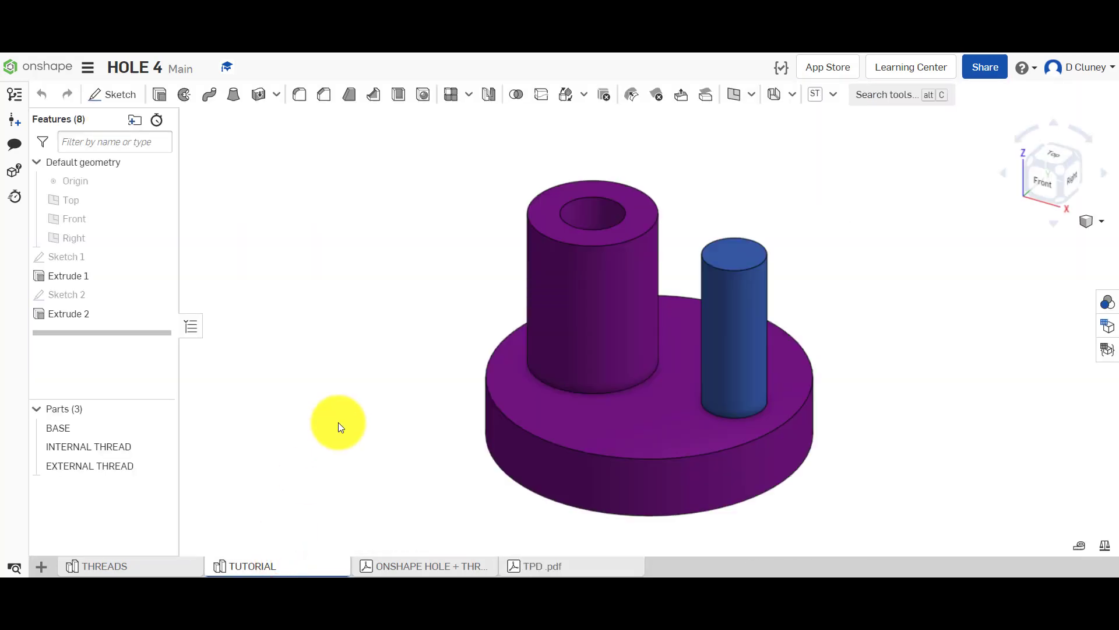
mouse_move(152, 569)
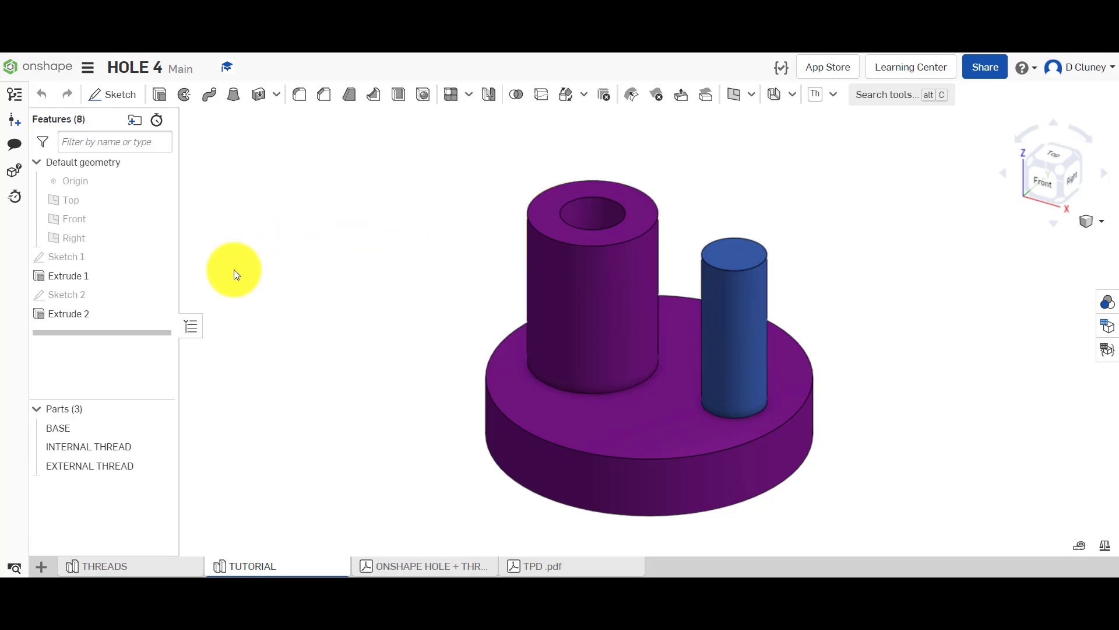
right_click(131, 294)
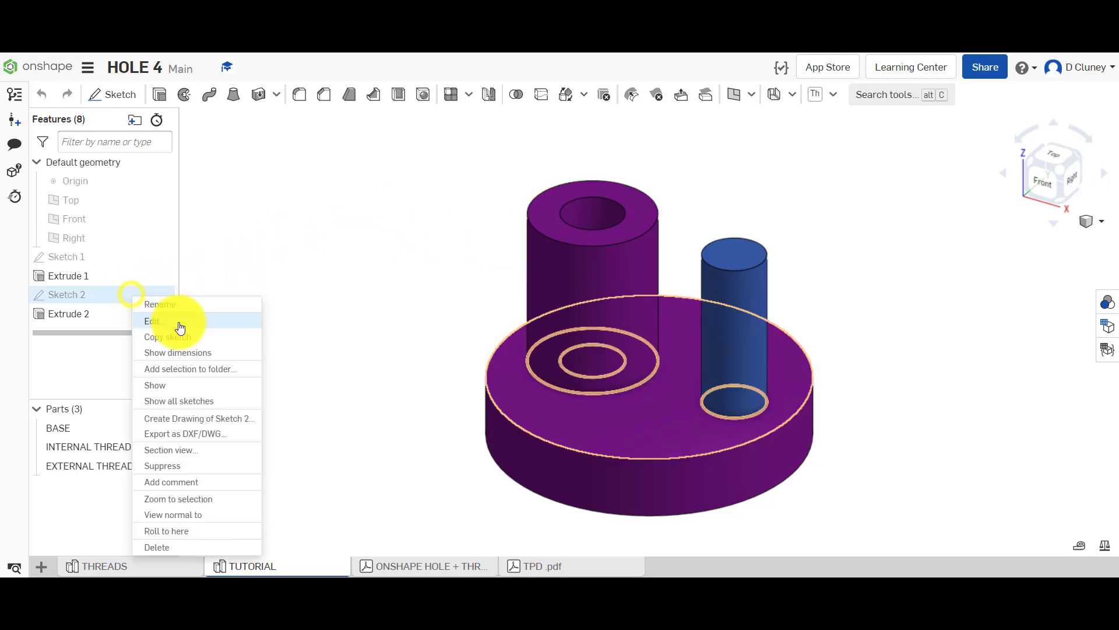
left_click(179, 320)
left_click(1054, 163)
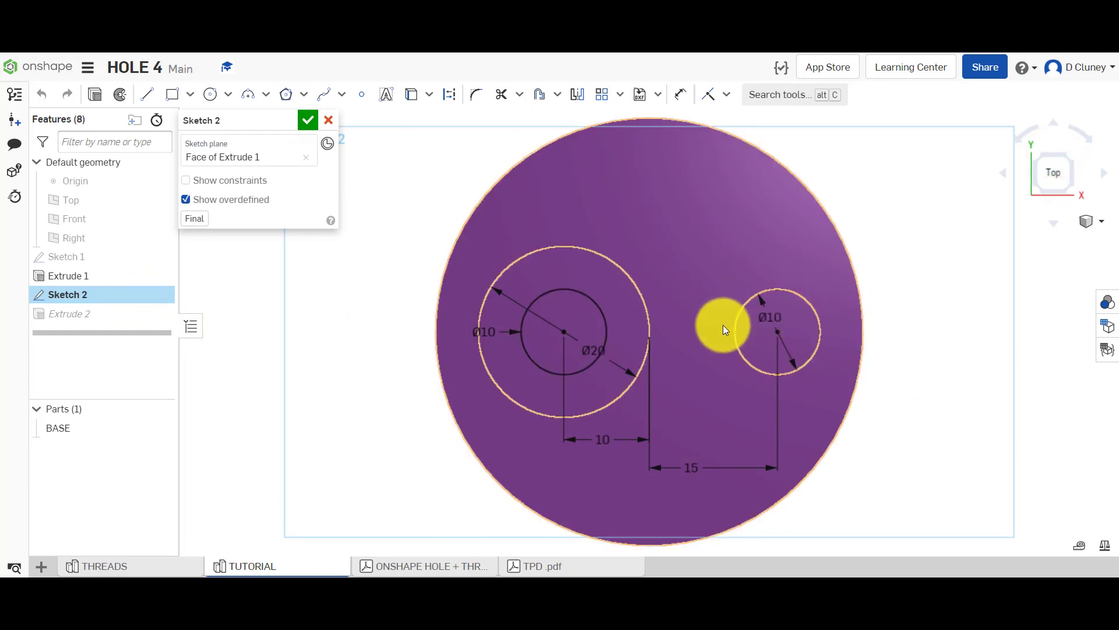
Close Sketch 2 without changes and rotate the model to a 3-D view.
left_click(830, 324)
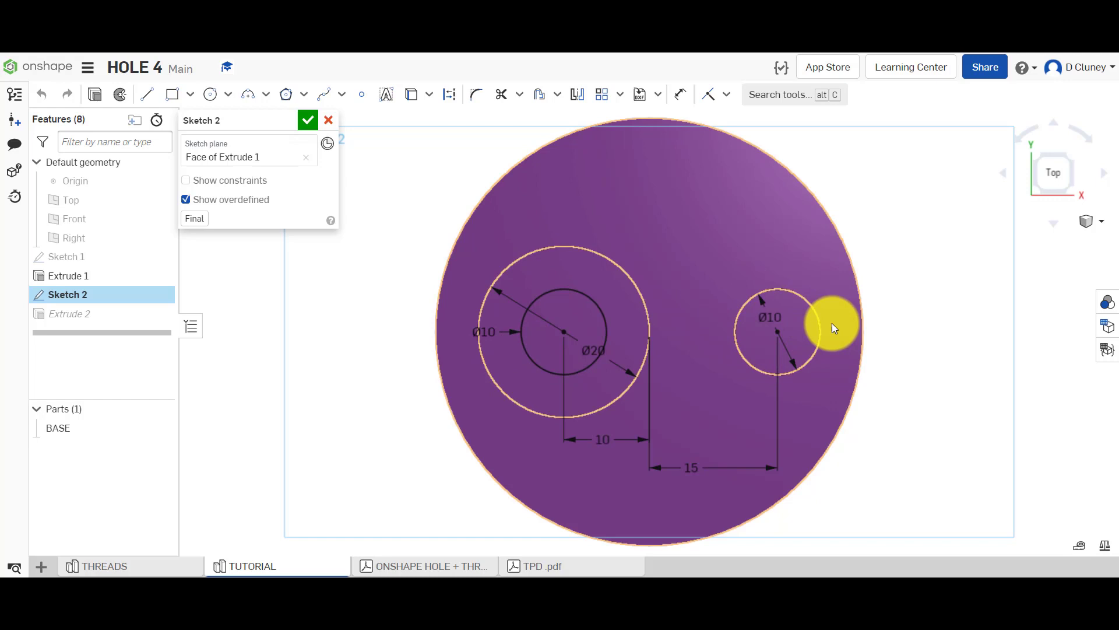
left_click(394, 150)
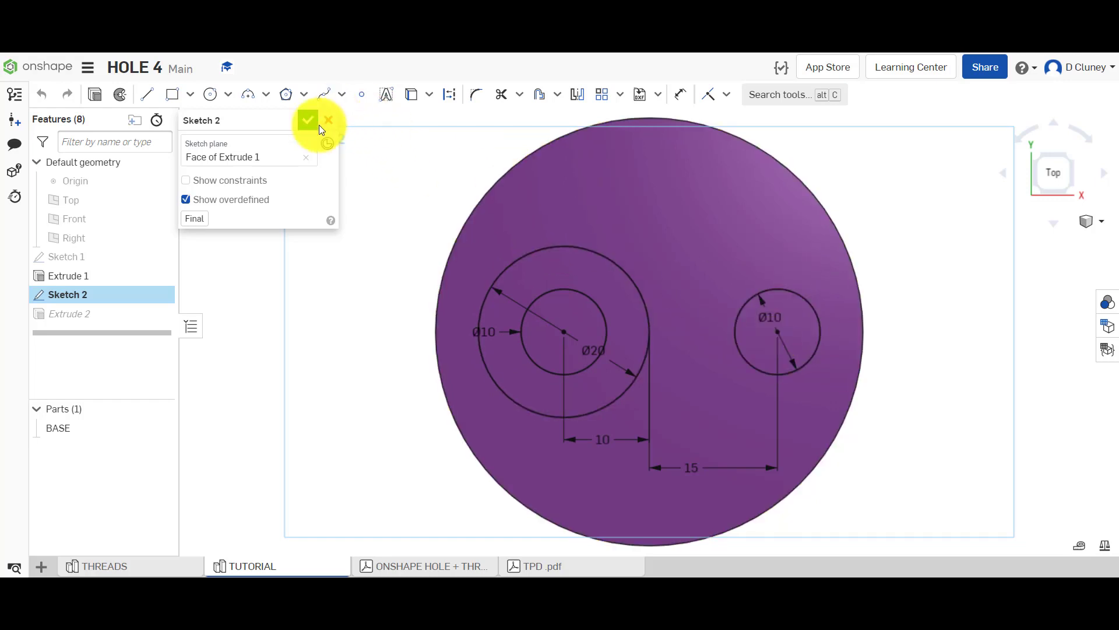
left_click(312, 125)
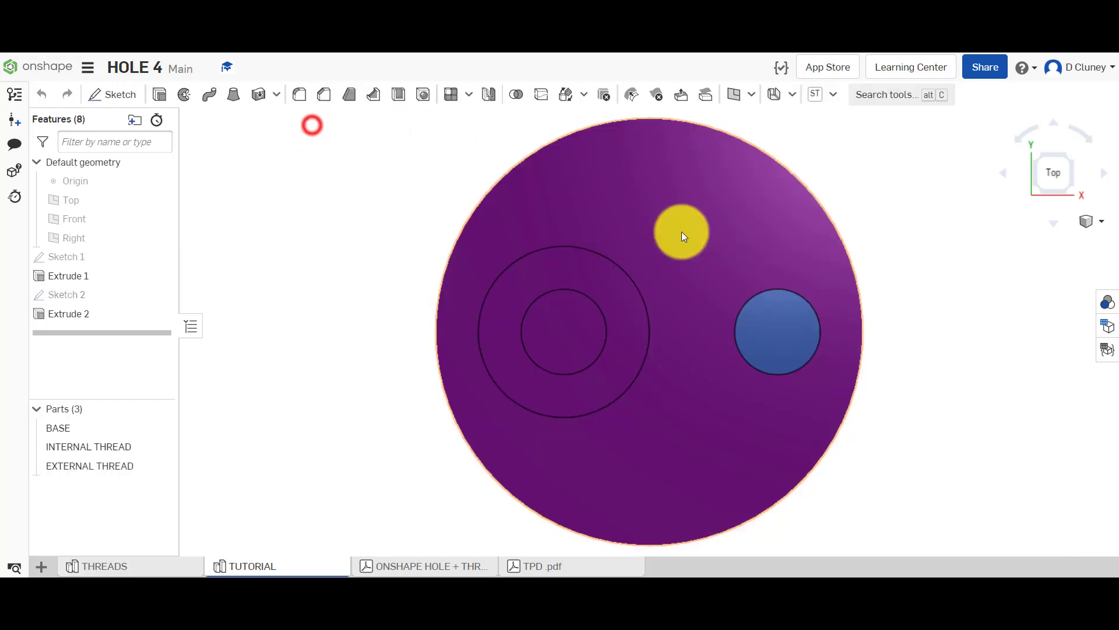
left_click(1071, 162)
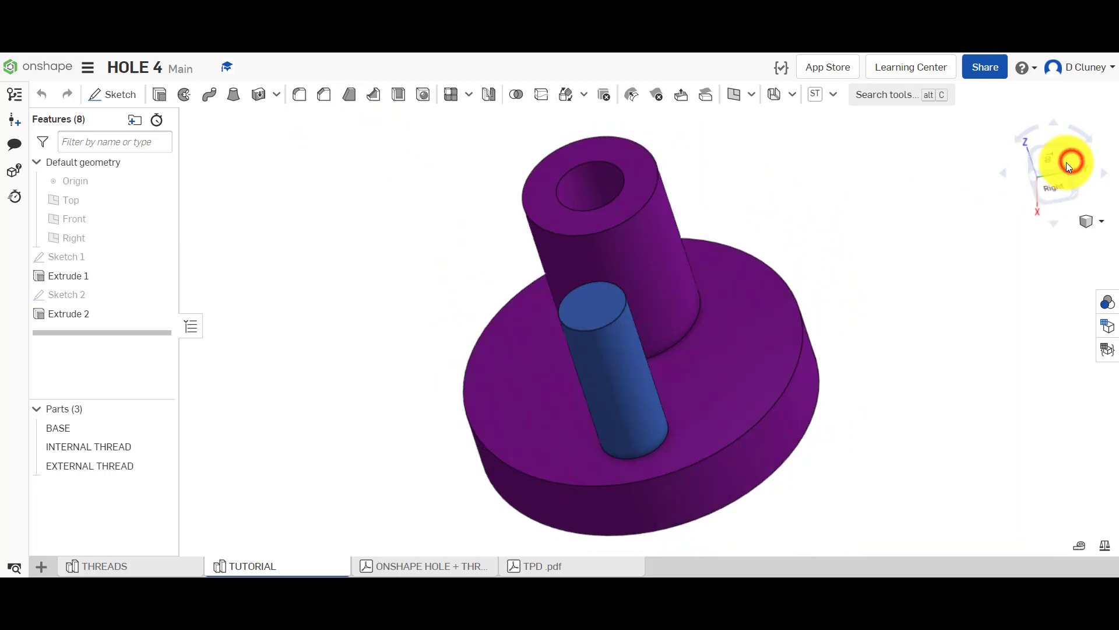
right_click_drag(828, 239, 906, 271)
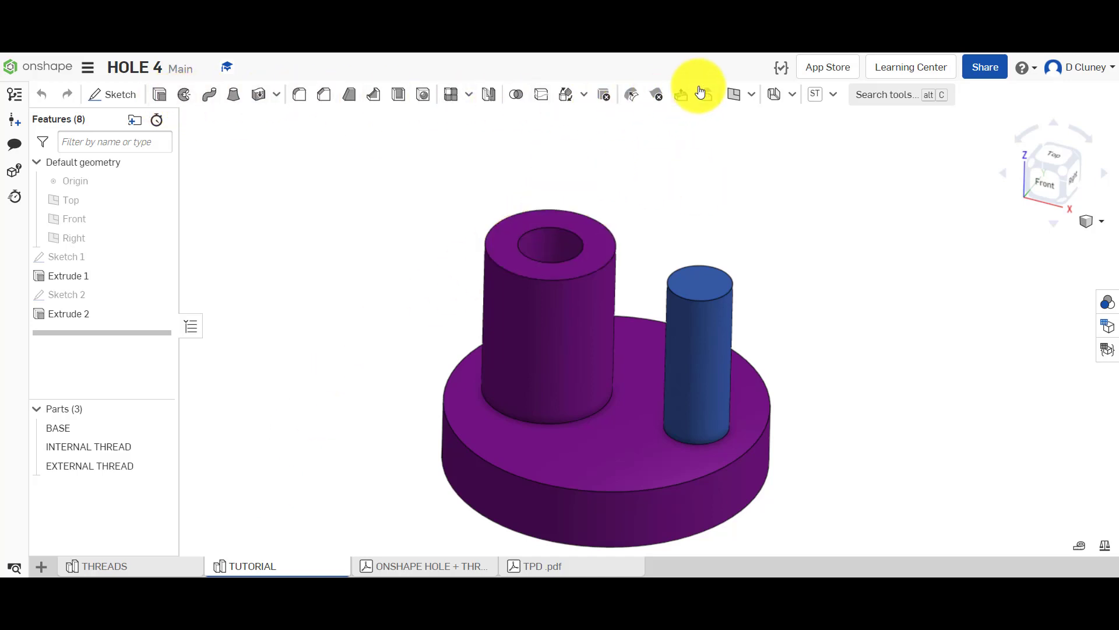
Browse the custom features list and Add custom features dialog, then start a ThreadCreator feature.
left_click(835, 96)
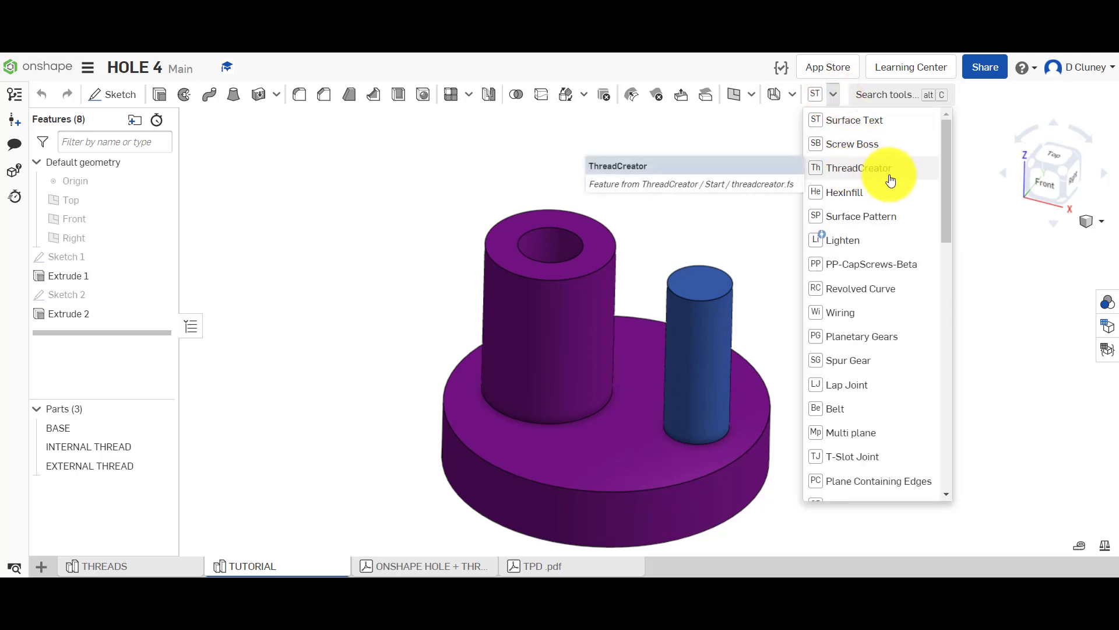
scroll(878, 339, "down", 7)
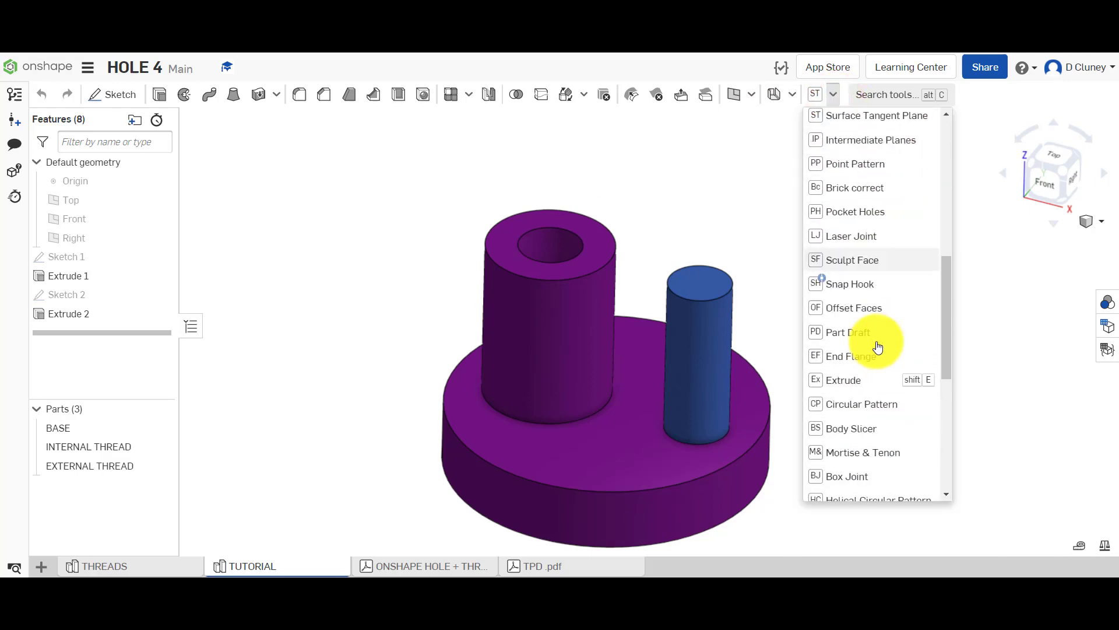
scroll(874, 338, "down", 5)
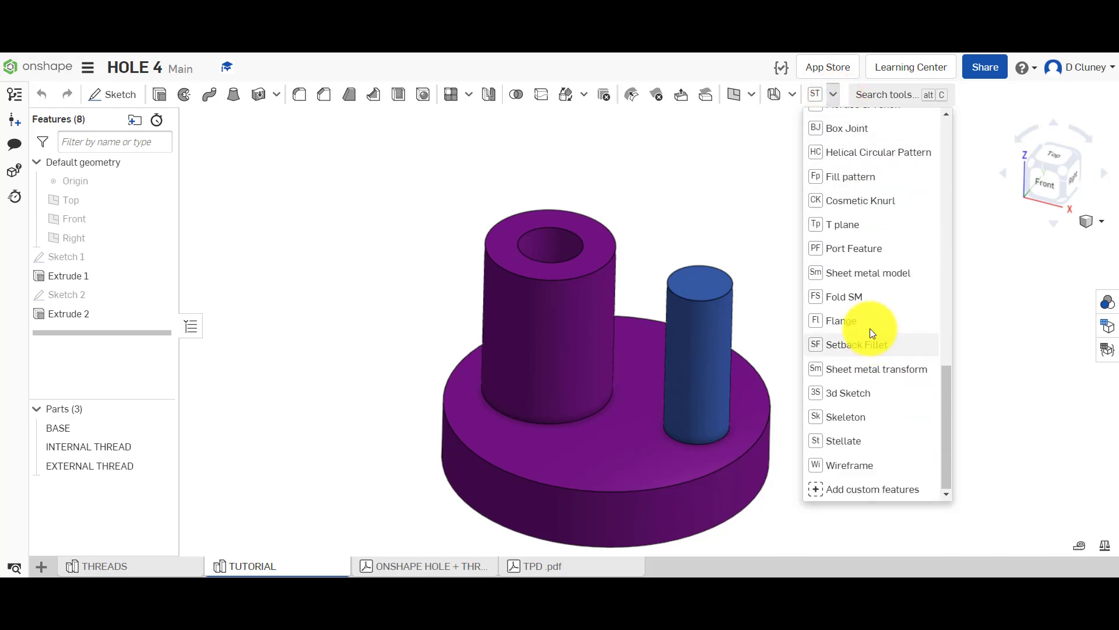
left_click(882, 492)
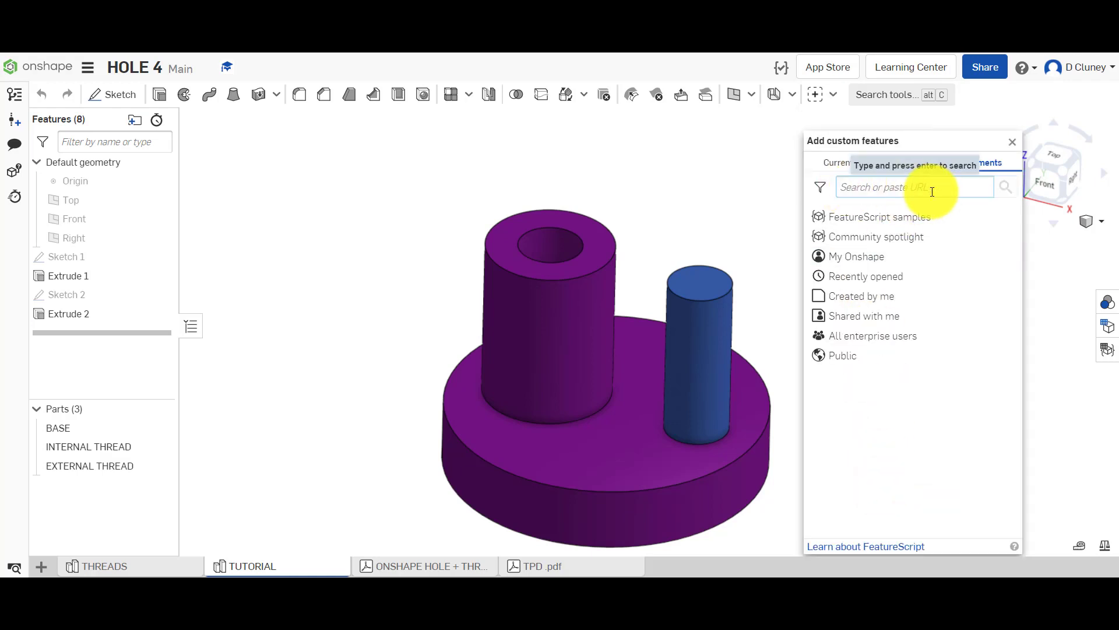
left_click(765, 177)
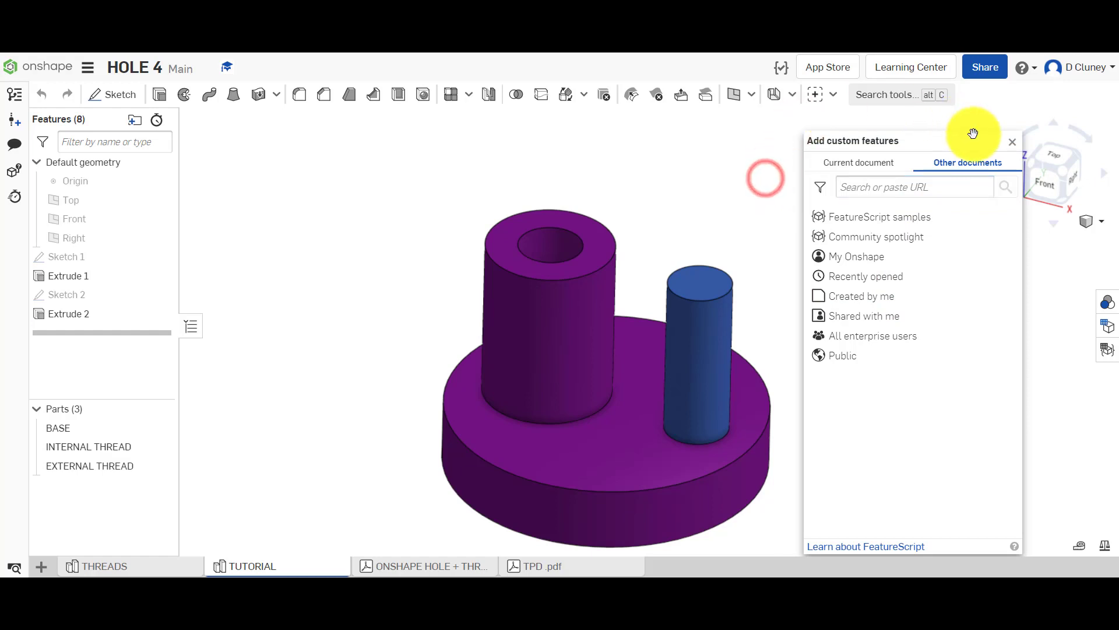
left_click(1012, 142)
left_click(833, 94)
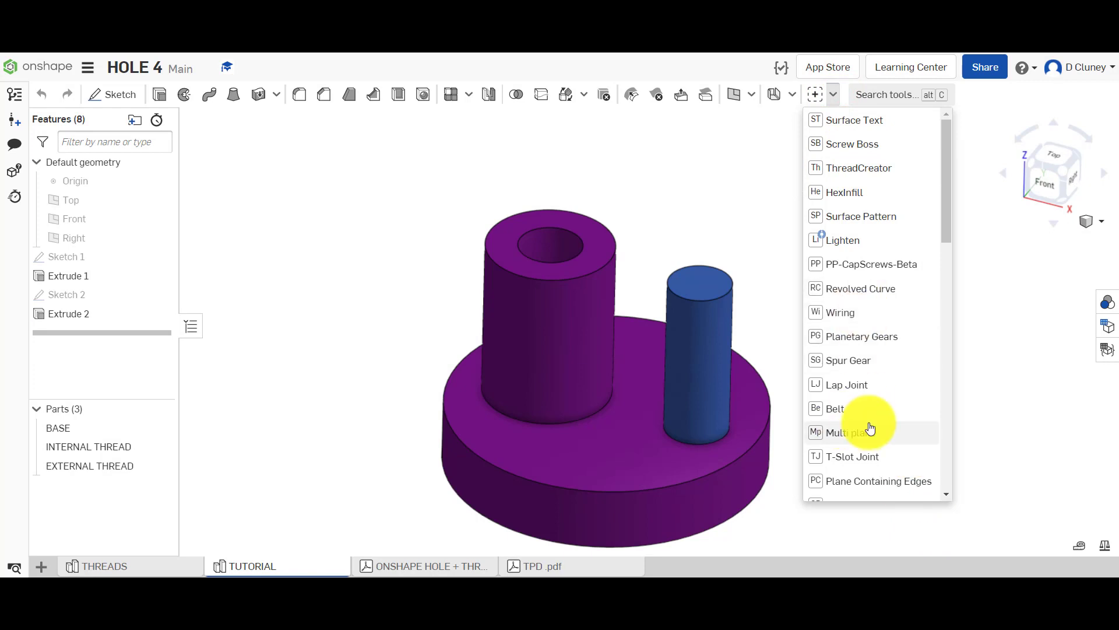
left_click(861, 170)
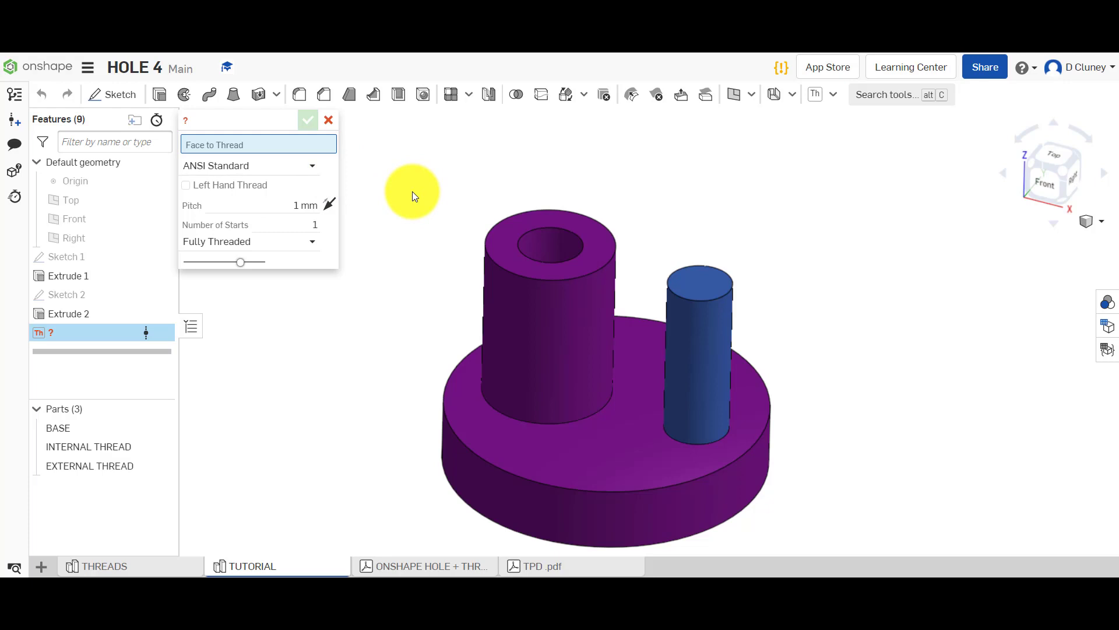
left_click(833, 94)
scroll(883, 343, "down", 10)
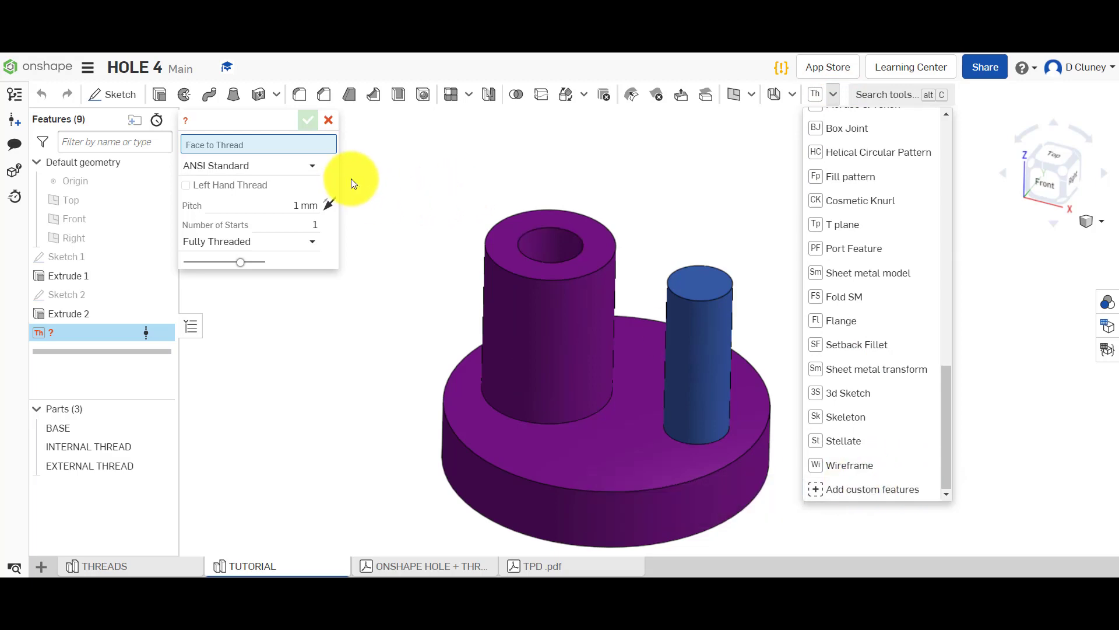
left_click(391, 183)
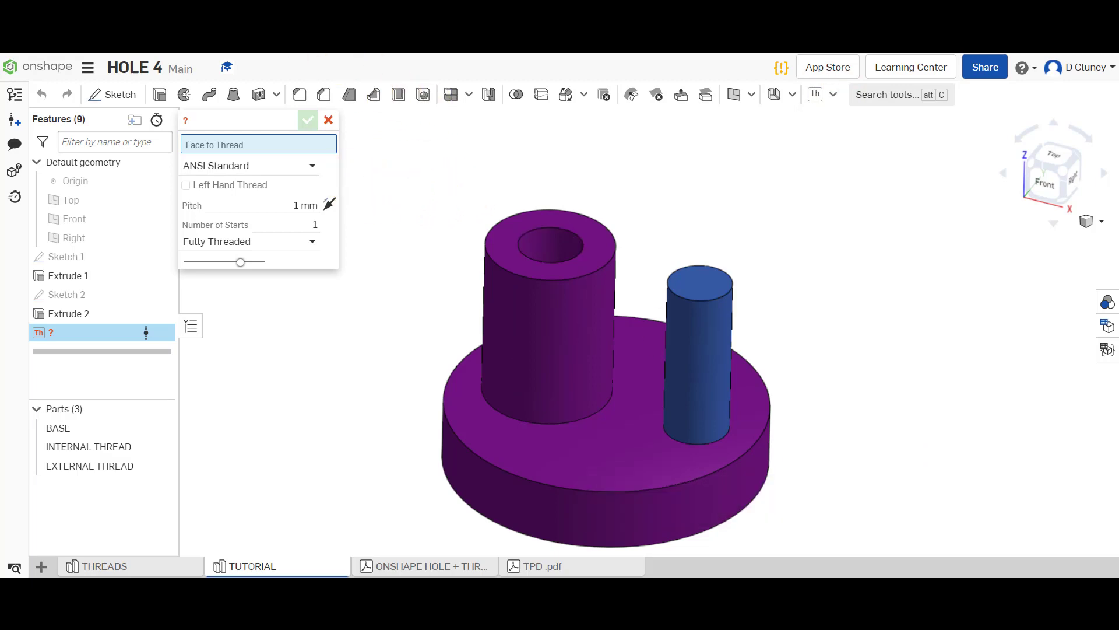
key("ctrl+Tab")
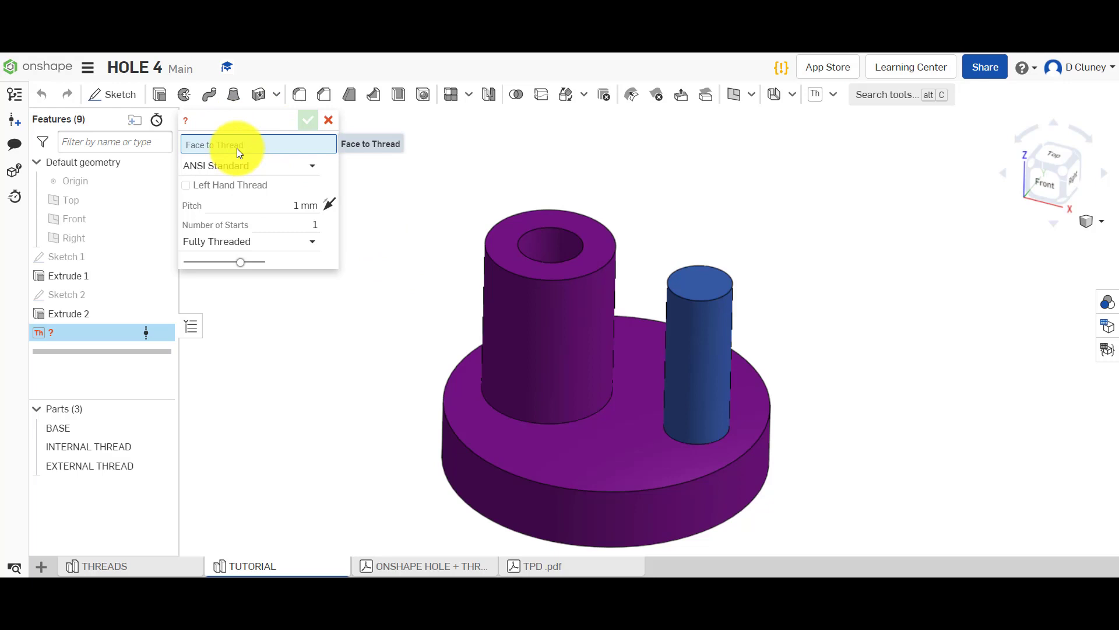
Thread the blue cylinder face with an ISO Standard left-hand profile, viewed from the Front.
left_click(714, 374)
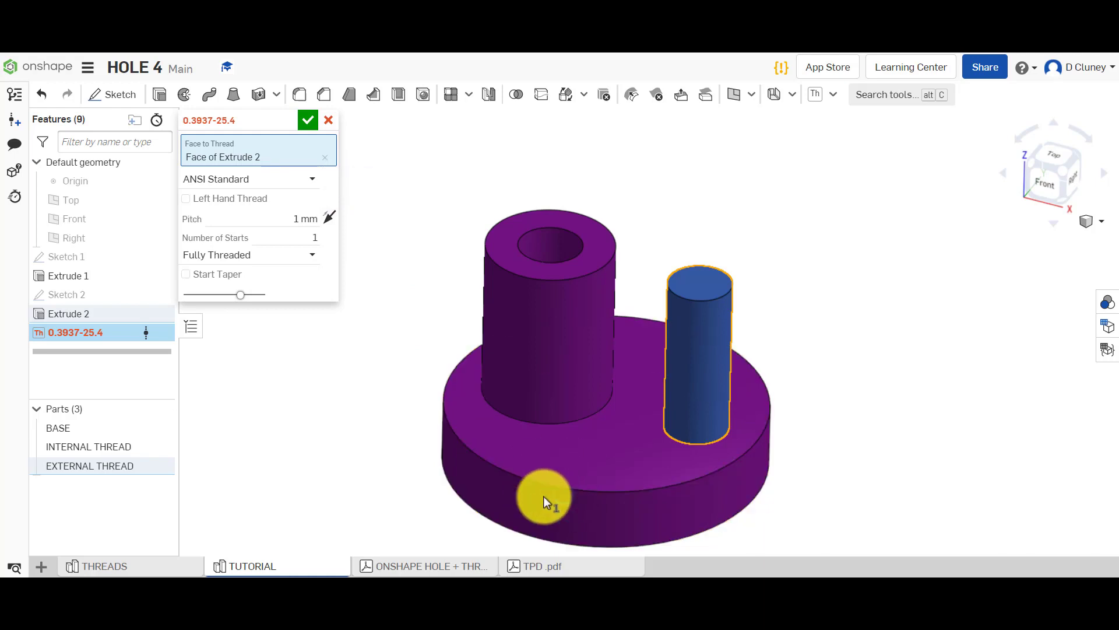
left_click(302, 181)
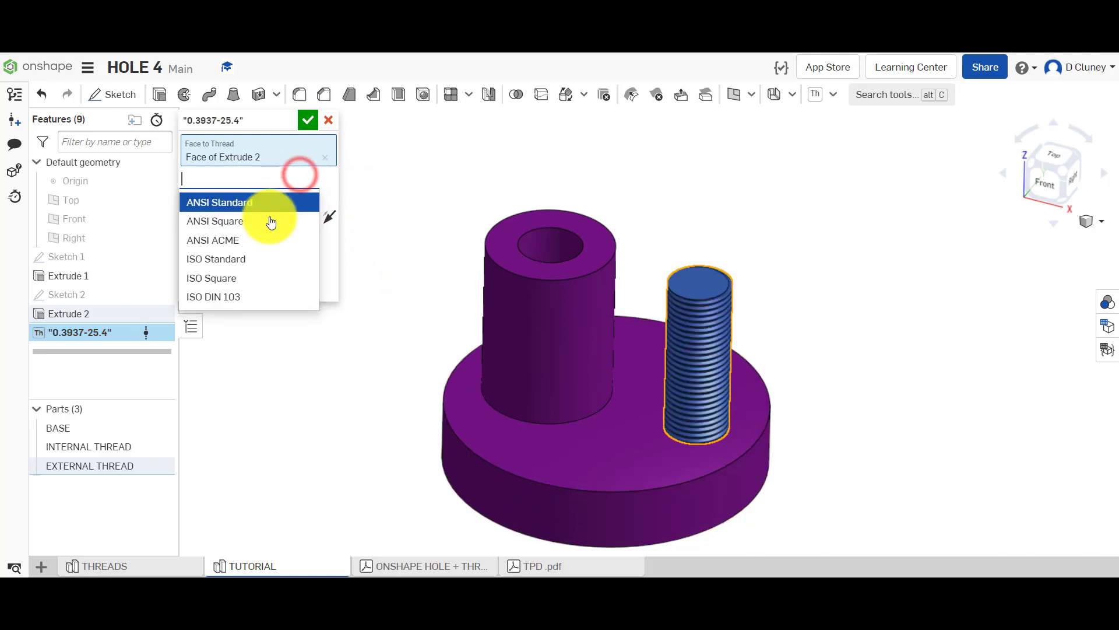
left_click(252, 260)
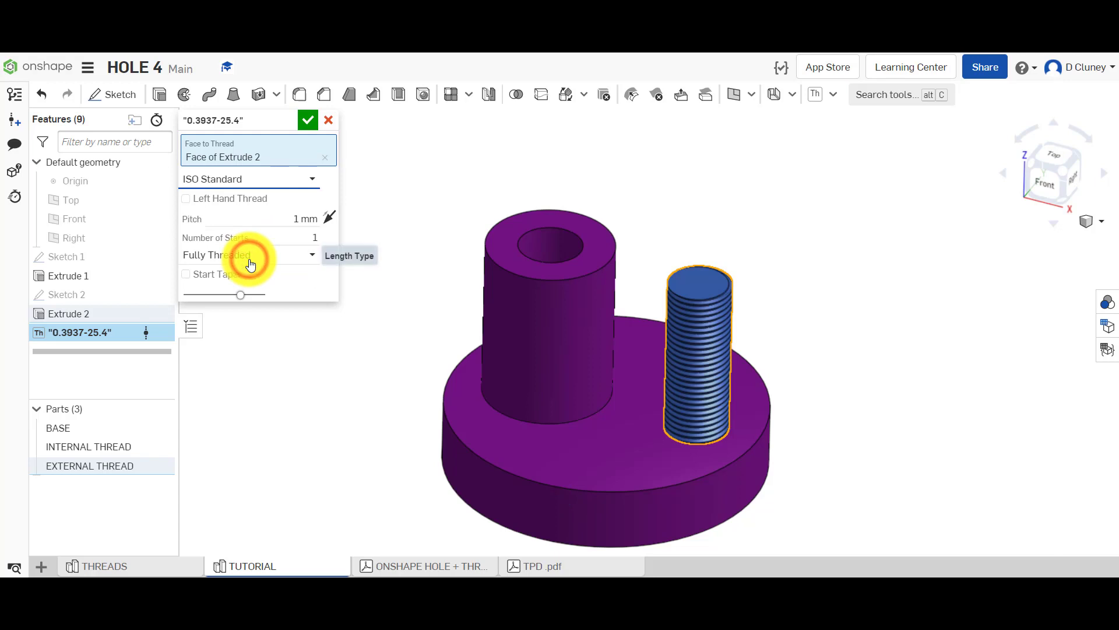
left_click(1042, 185)
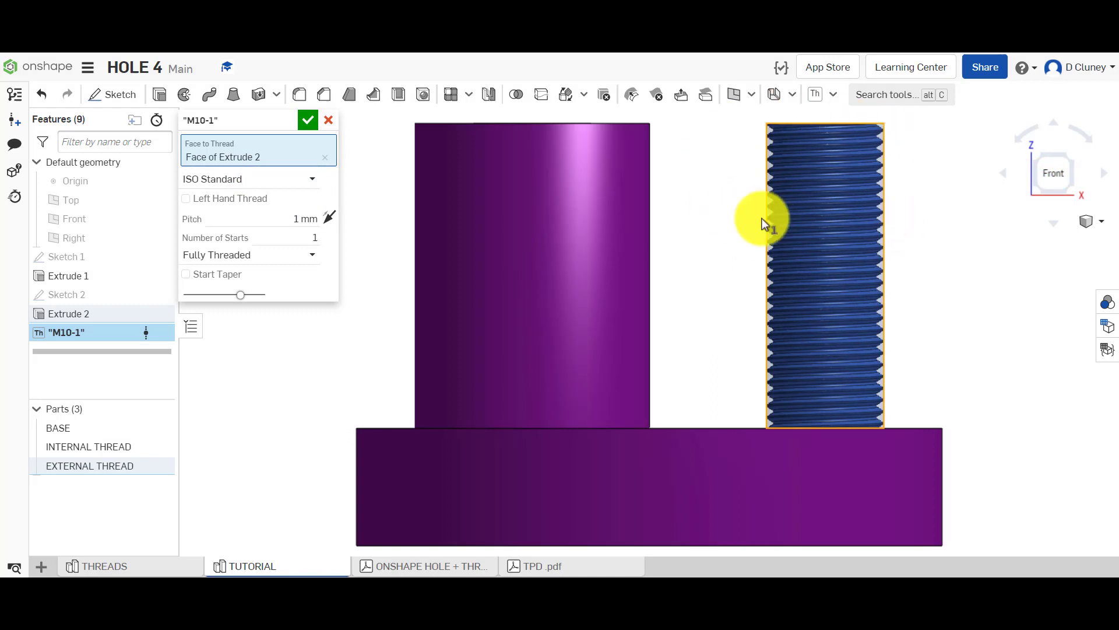
left_click(256, 199)
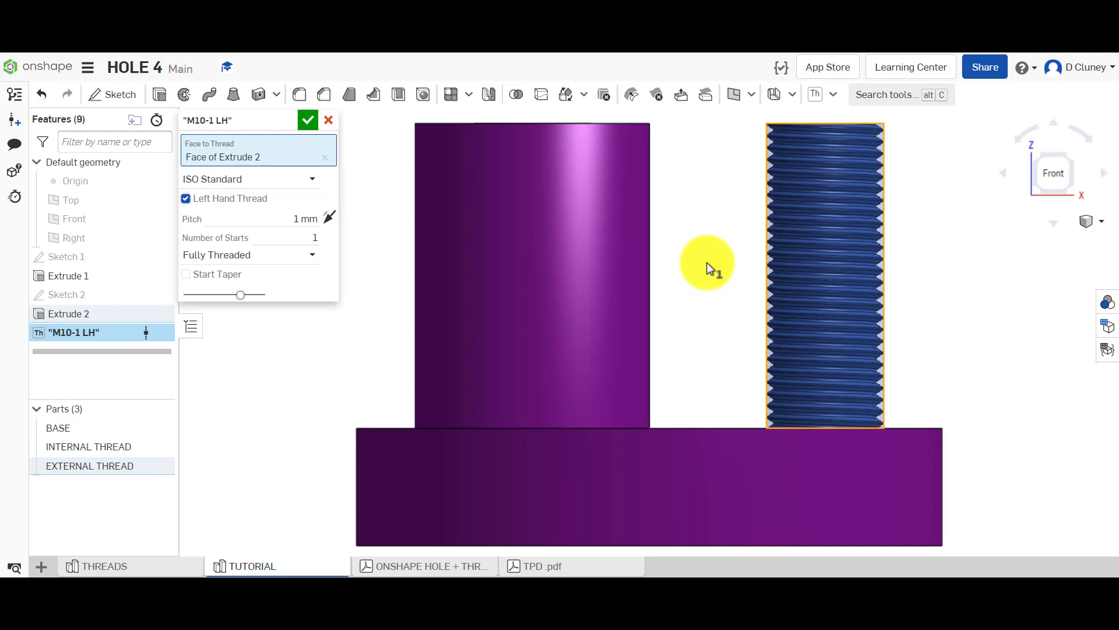
Try a 2 mm thread pitch, then set it to 1.75 mm for M10-1.75 LH.
scroll(719, 265, "down", 2)
scroll(837, 192, "up", 4)
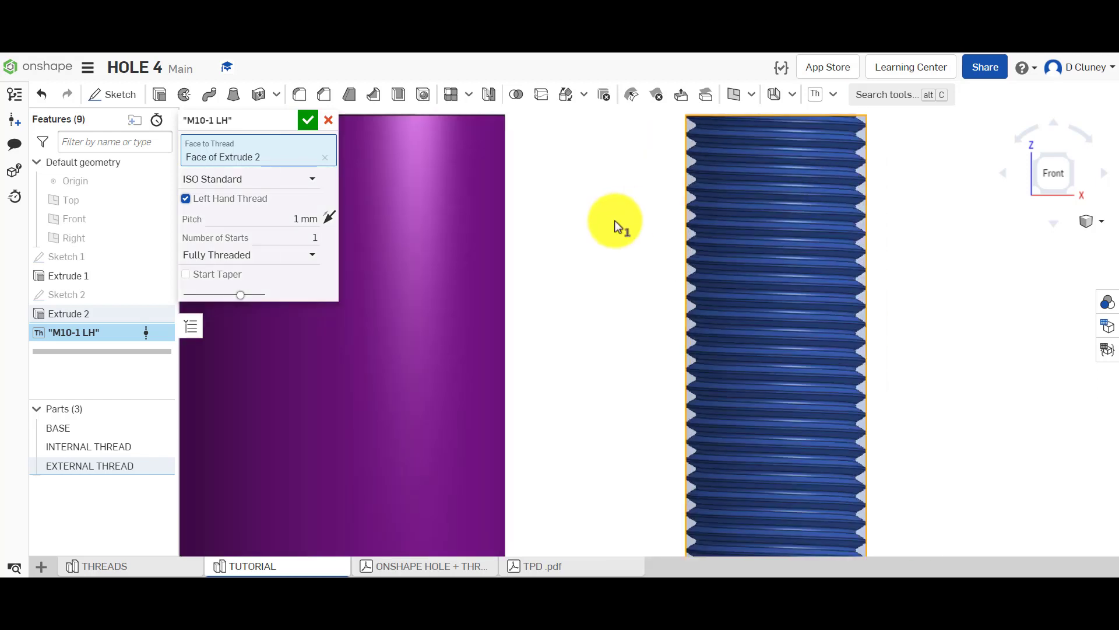
left_click(295, 223)
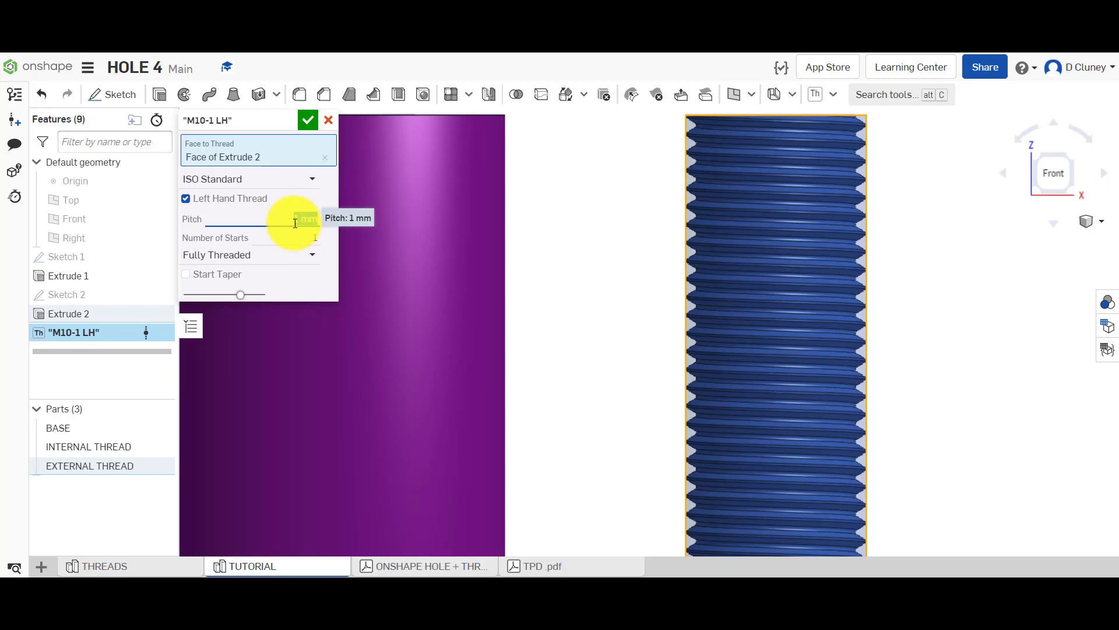
left_click(547, 275)
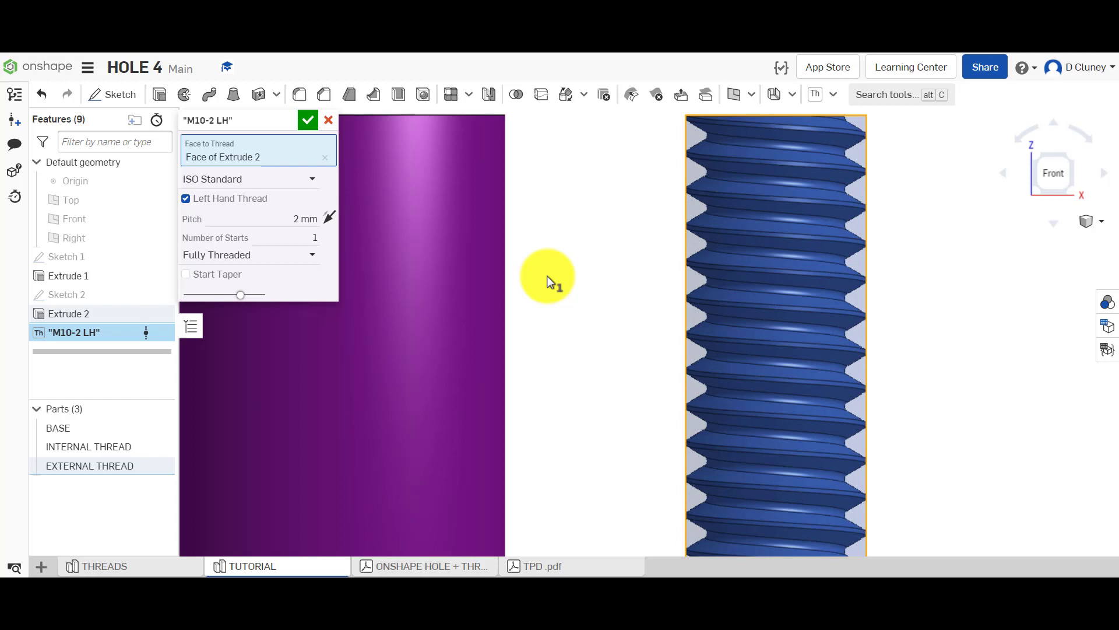
scroll(548, 281, "down", 1)
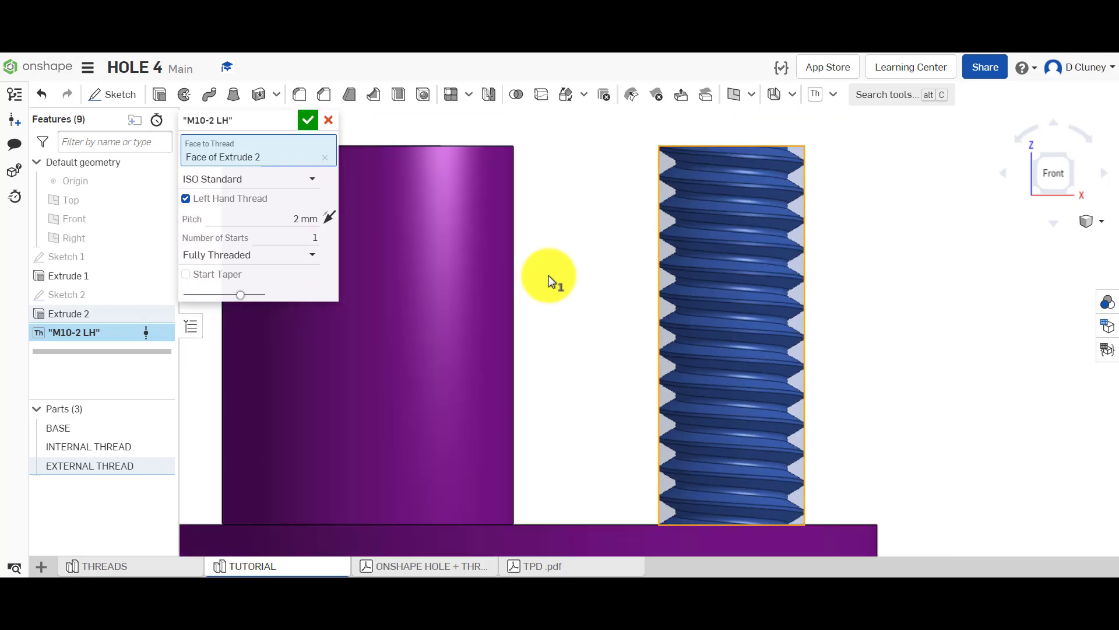
left_click(307, 221)
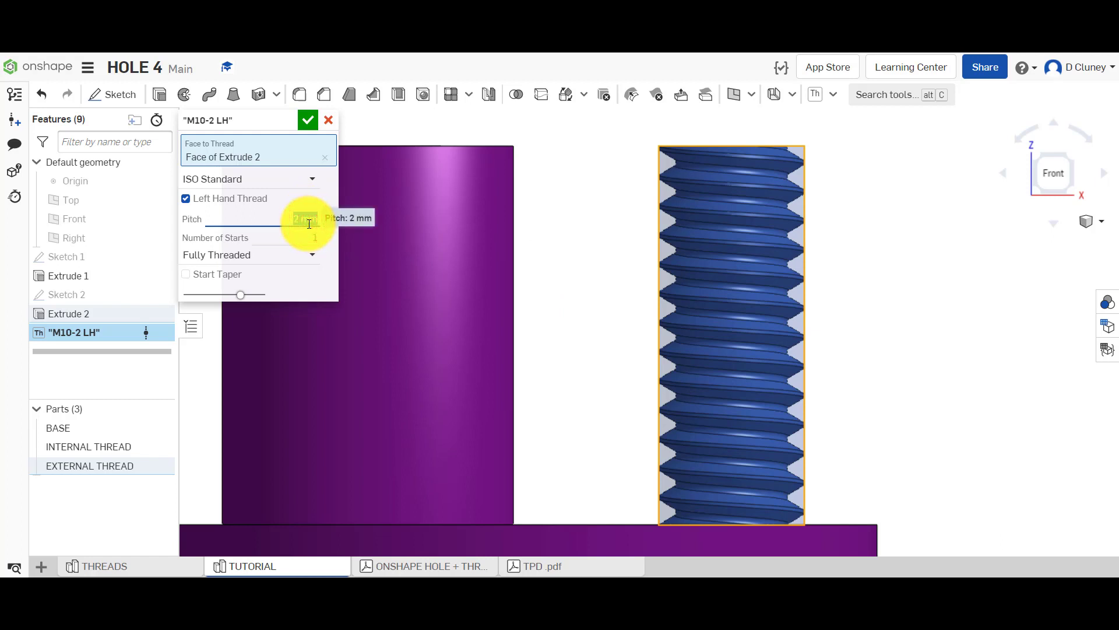
left_click(560, 305)
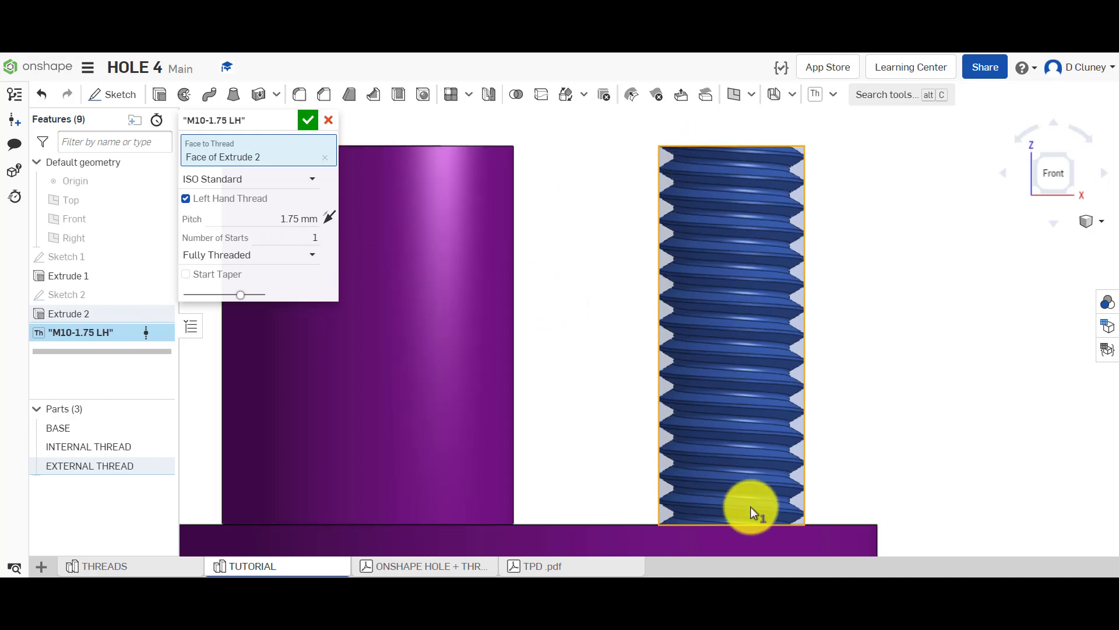
Change the thread length type to # Turns with 10 turns.
left_click(281, 254)
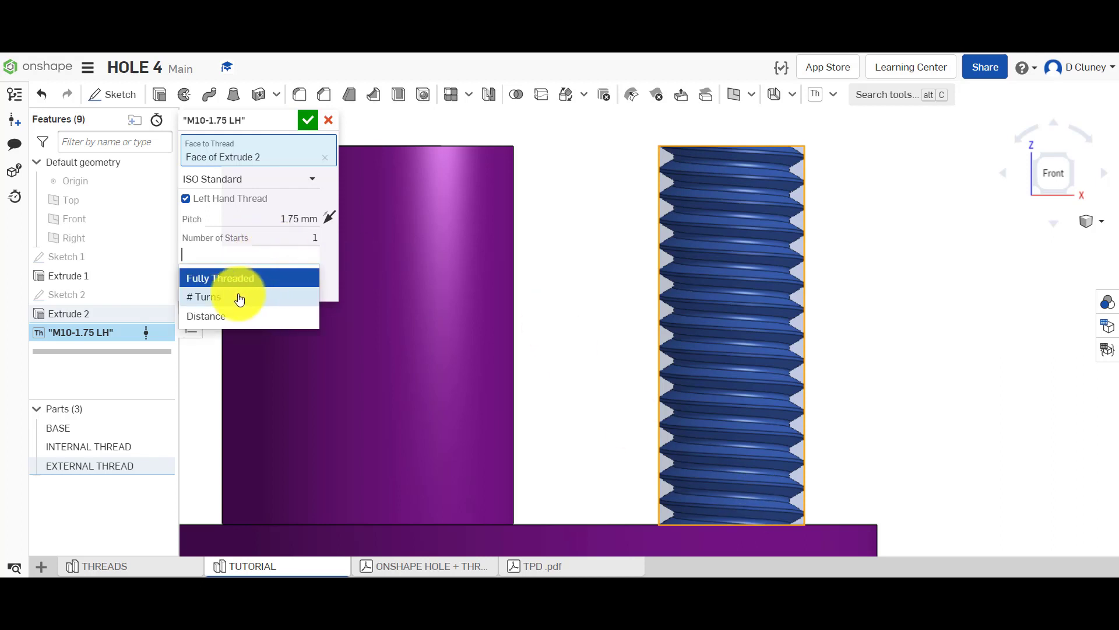
left_click(238, 302)
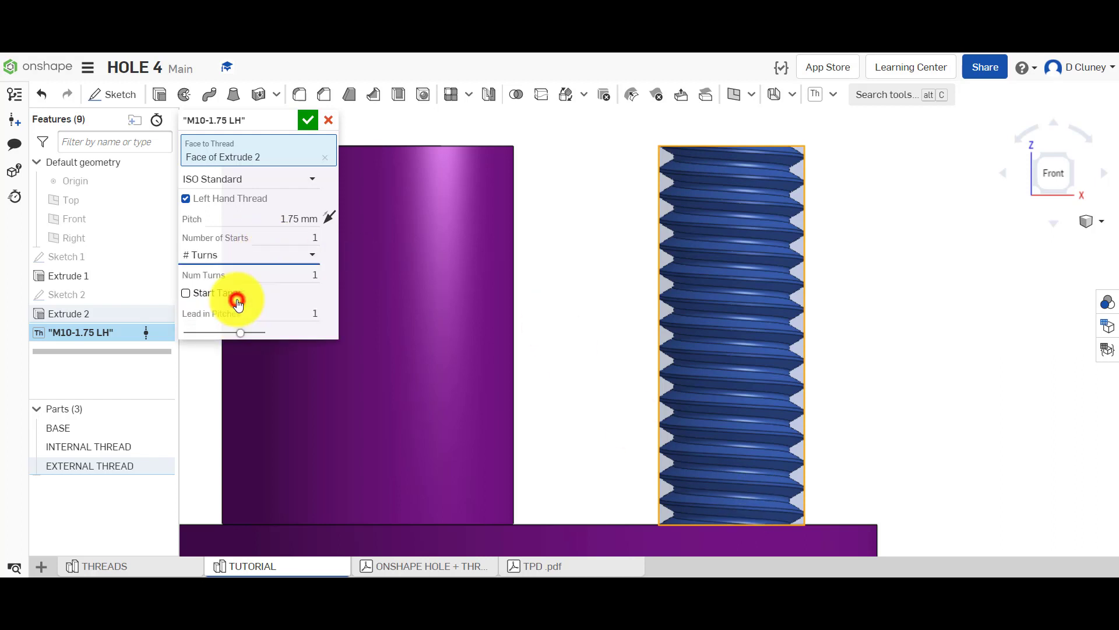
left_click(293, 275)
type("10")
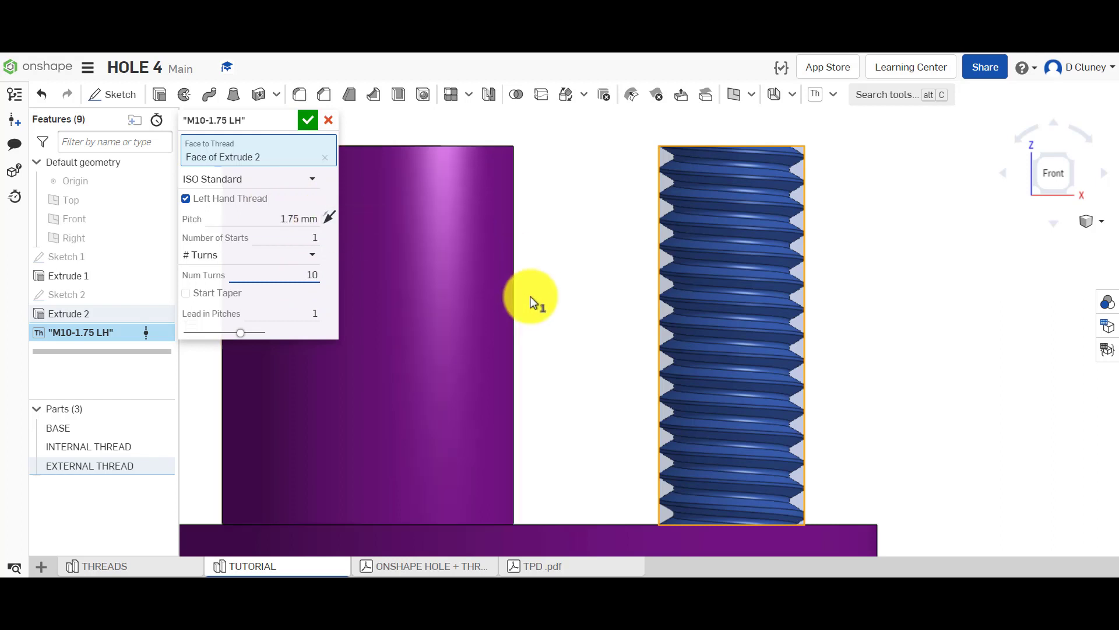
left_click(582, 320)
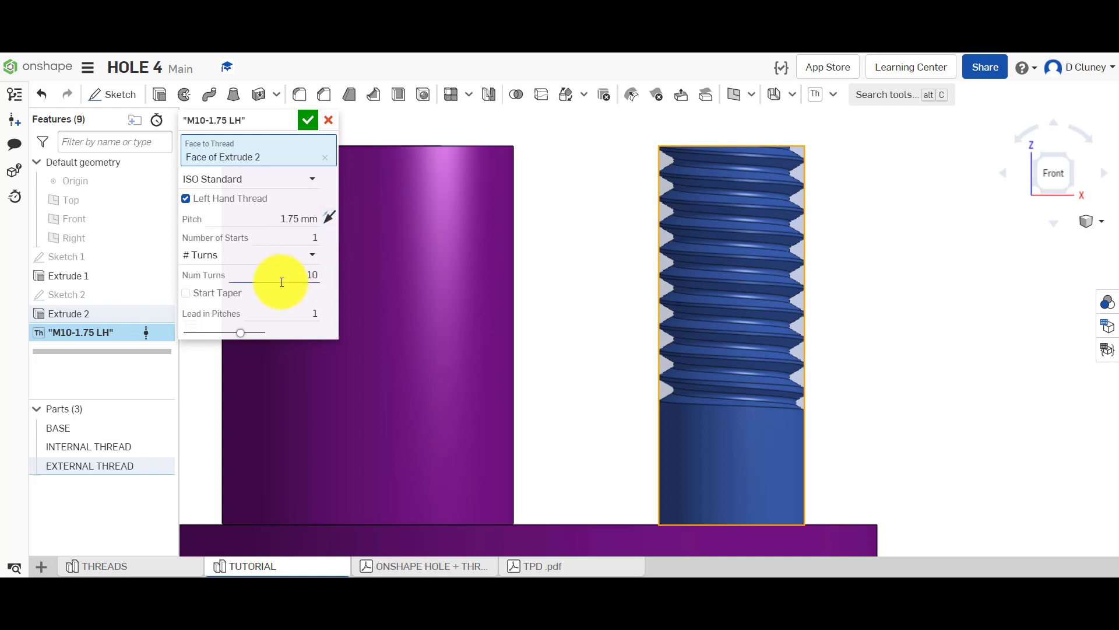
Change the thread length type to Distance with a 12 mm thread length.
left_click(244, 254)
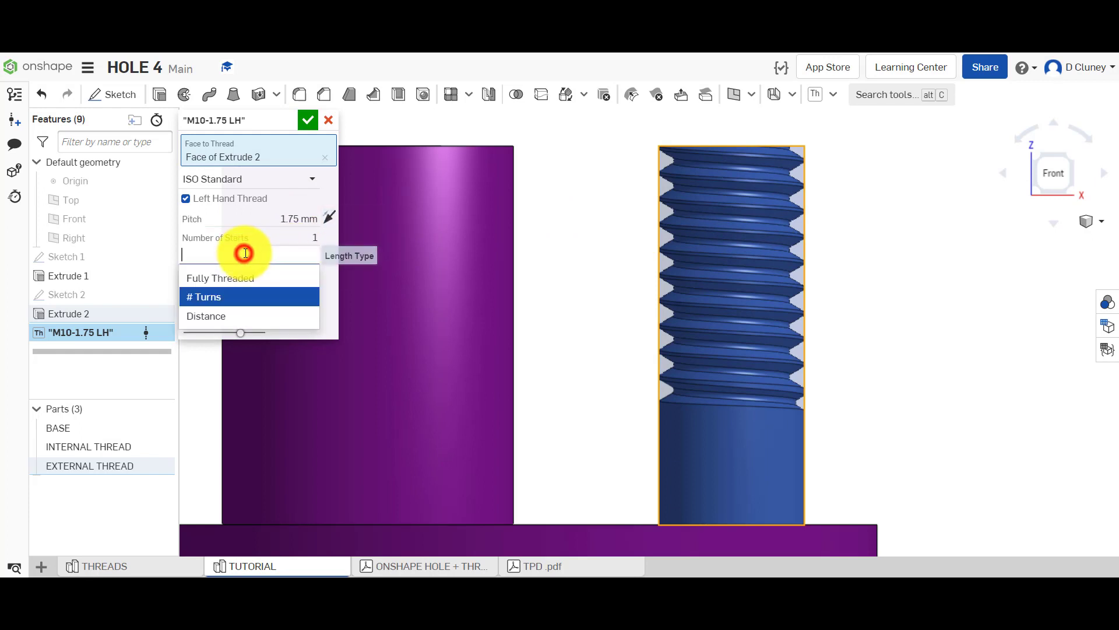
left_click(245, 317)
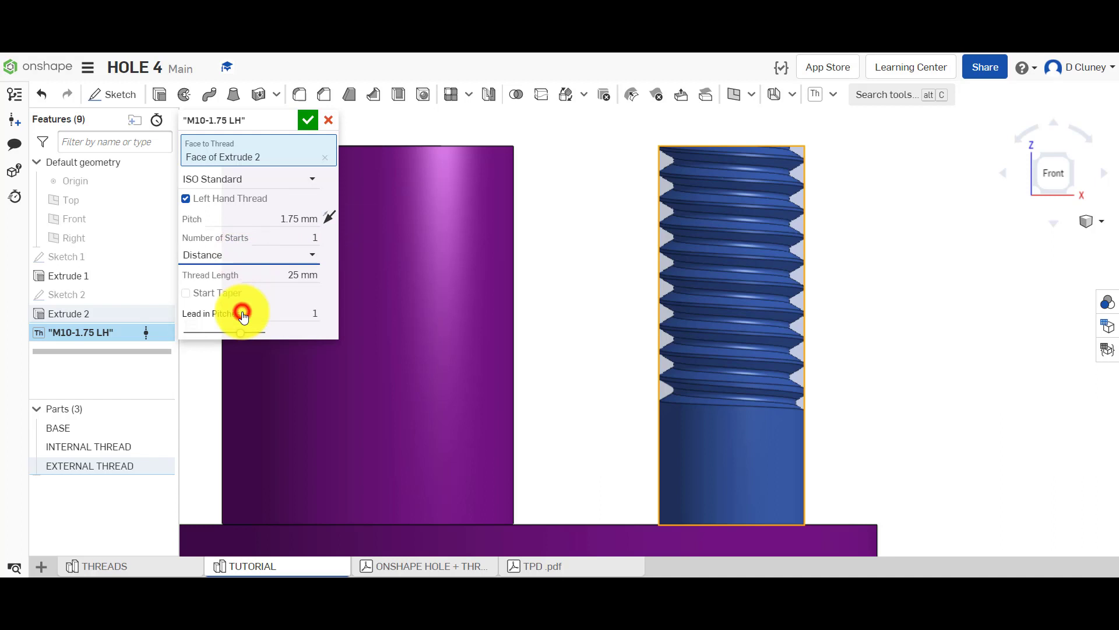
left_click(289, 276)
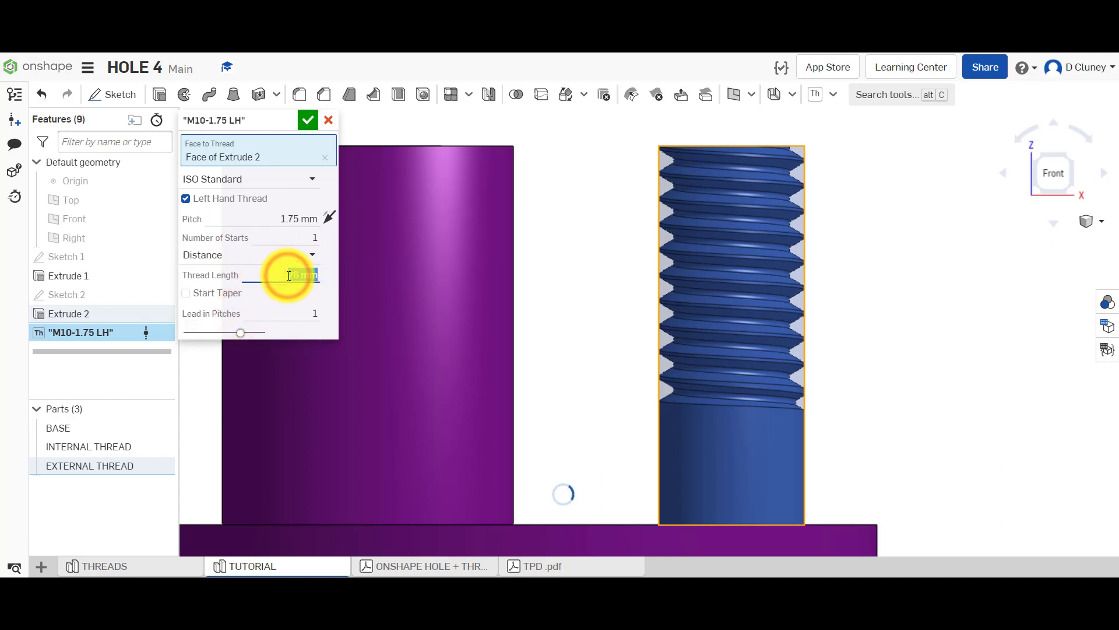
type("12")
left_click(582, 333)
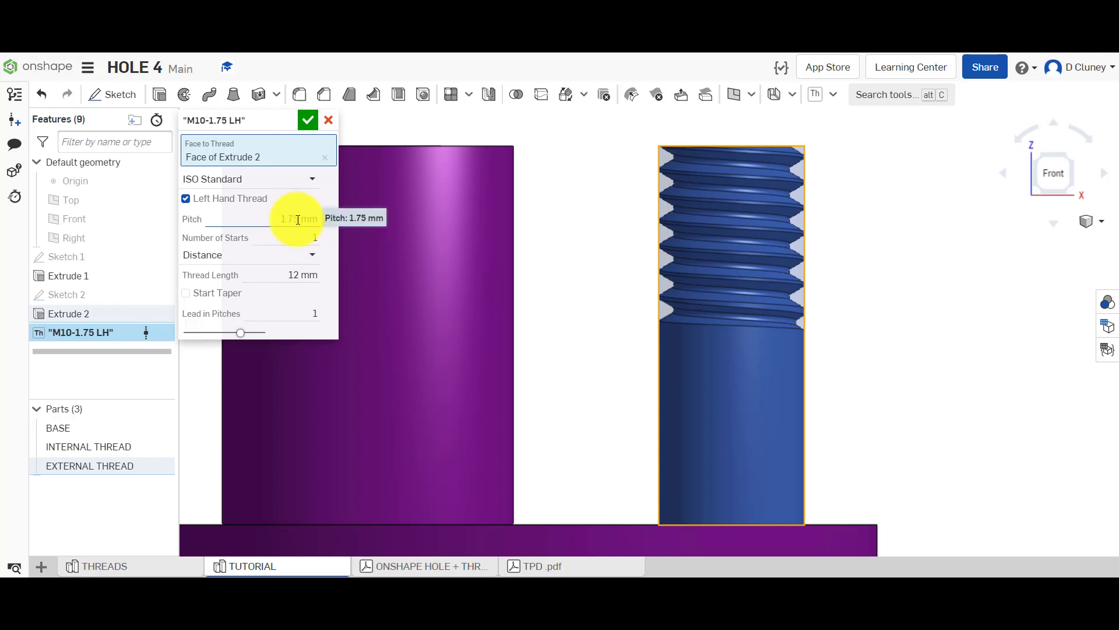
left_click(237, 300)
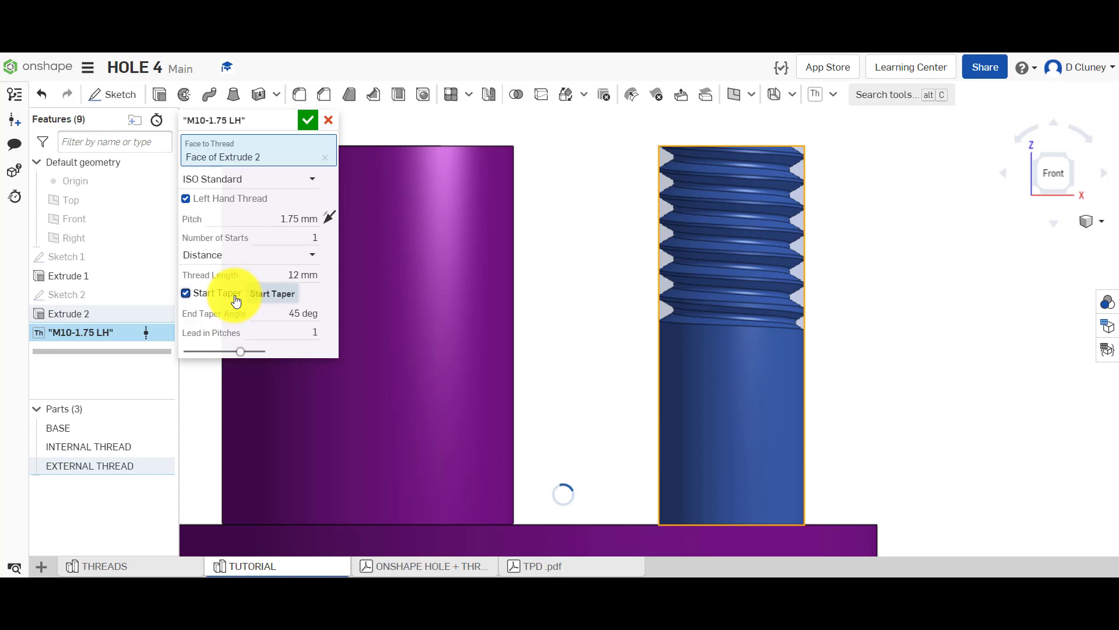
right_click_drag(744, 125, 744, 143)
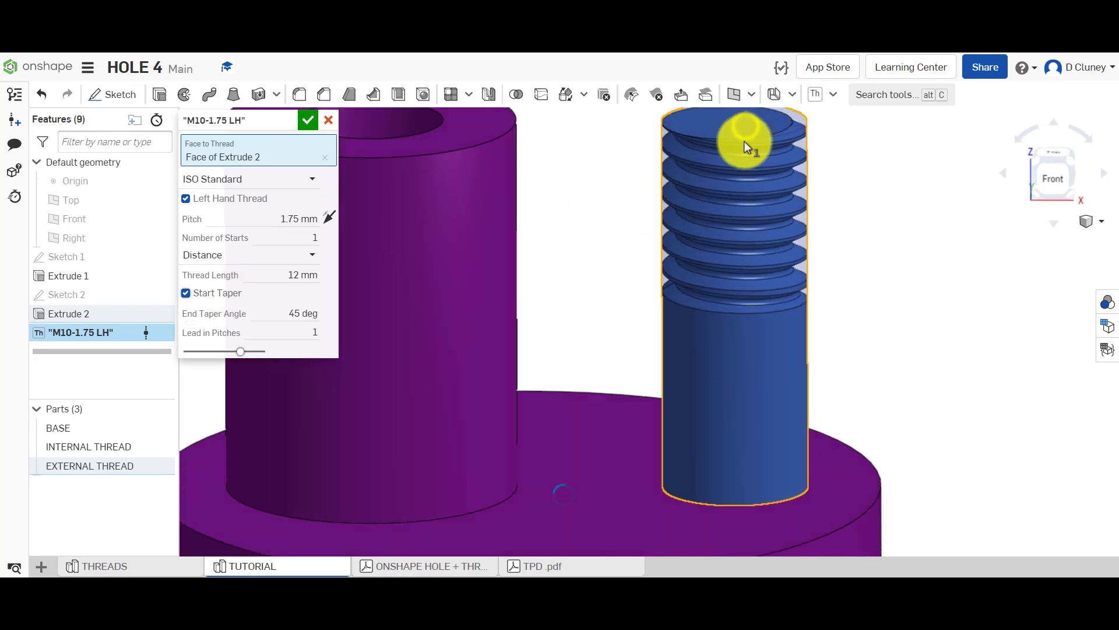
scroll(743, 133, "up", 5)
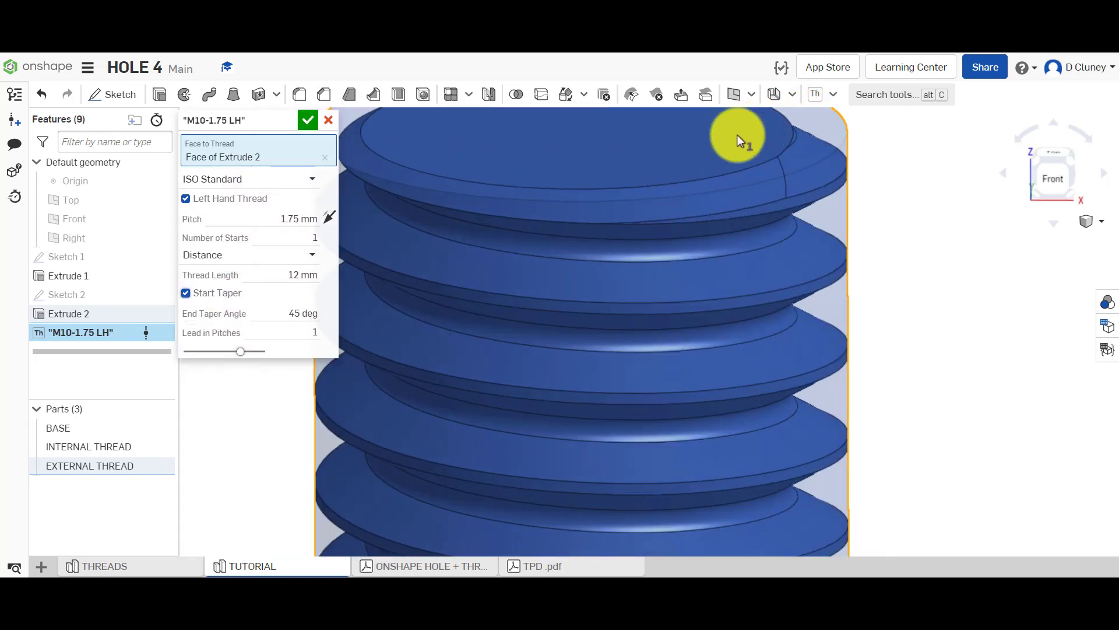
right_click_drag(859, 207, 752, 186)
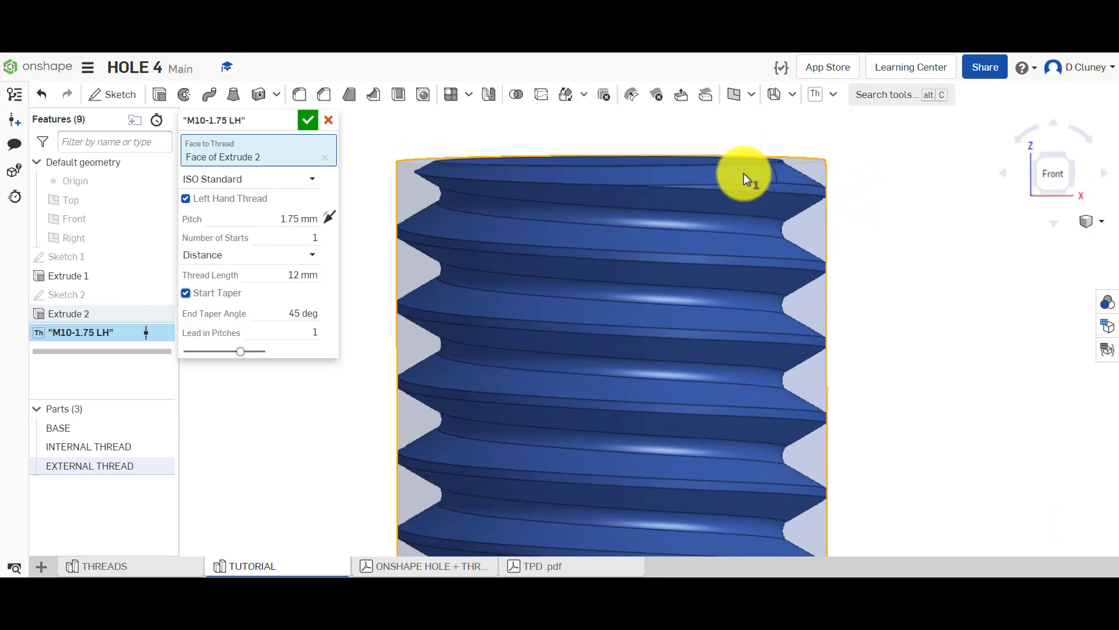
left_click(299, 315)
type("10")
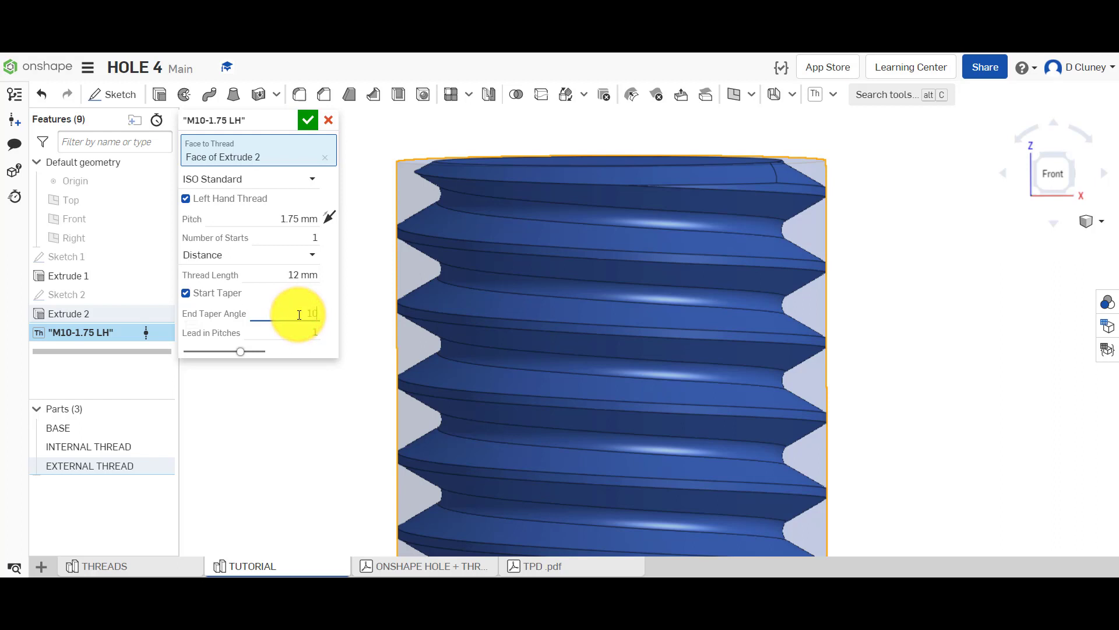
key("Return")
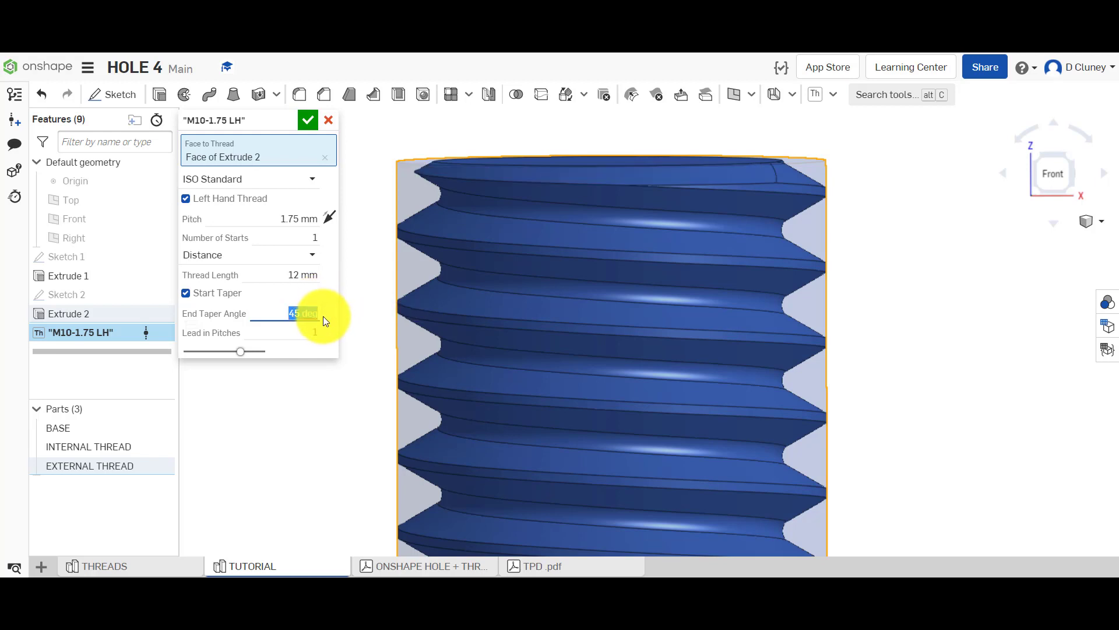
left_click(224, 293)
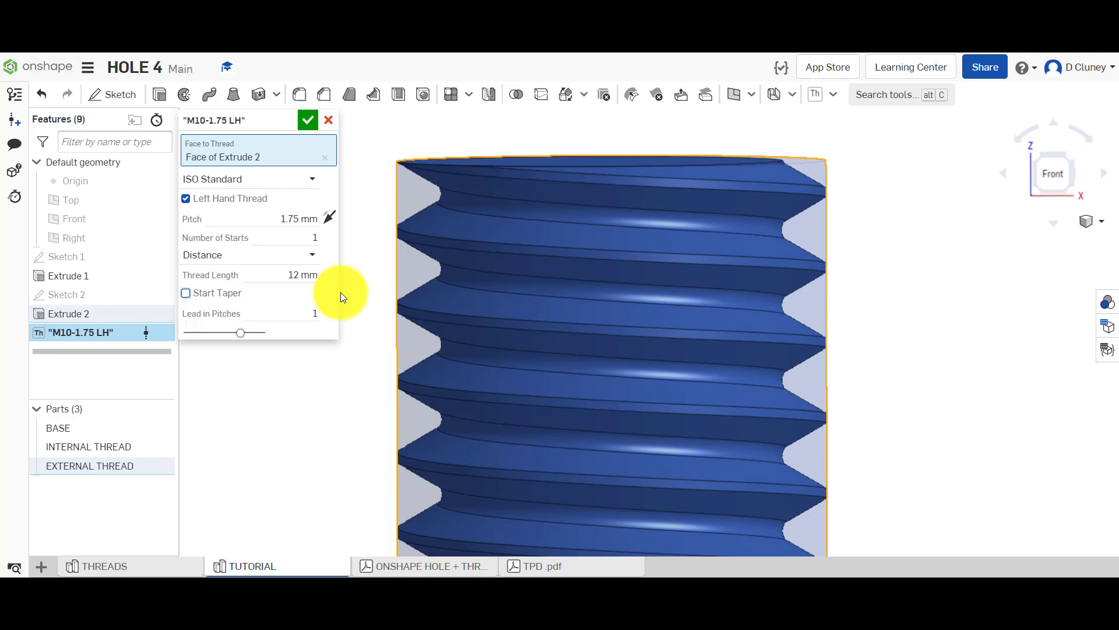
Keep Lead in Pitches at 1 and set the length type back to Fully Threaded.
left_click(300, 313)
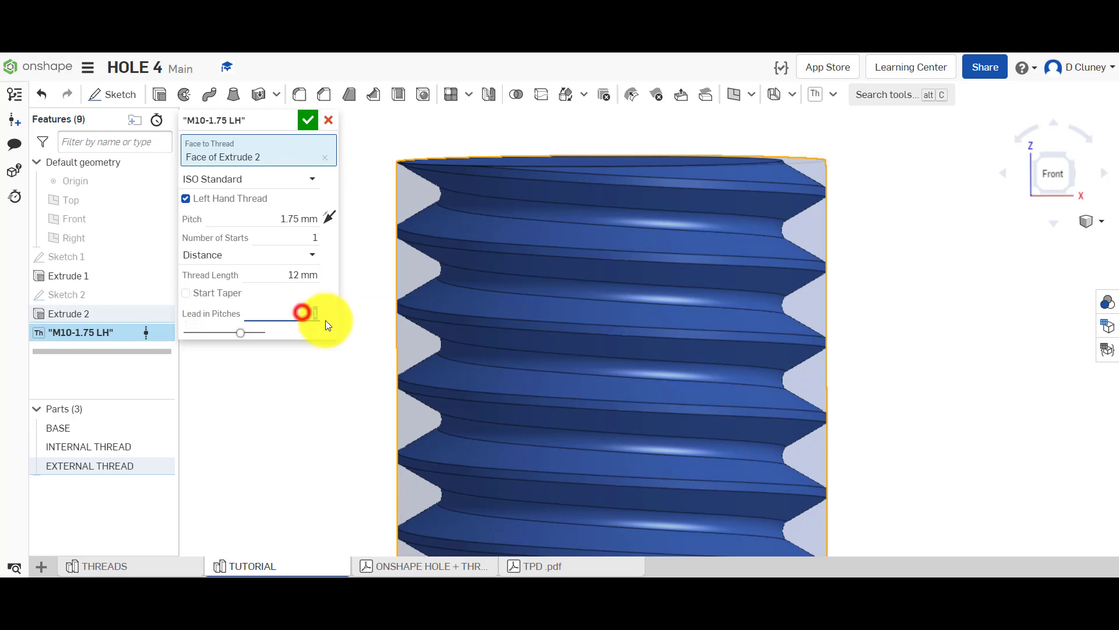
scroll(359, 319, "down", 5)
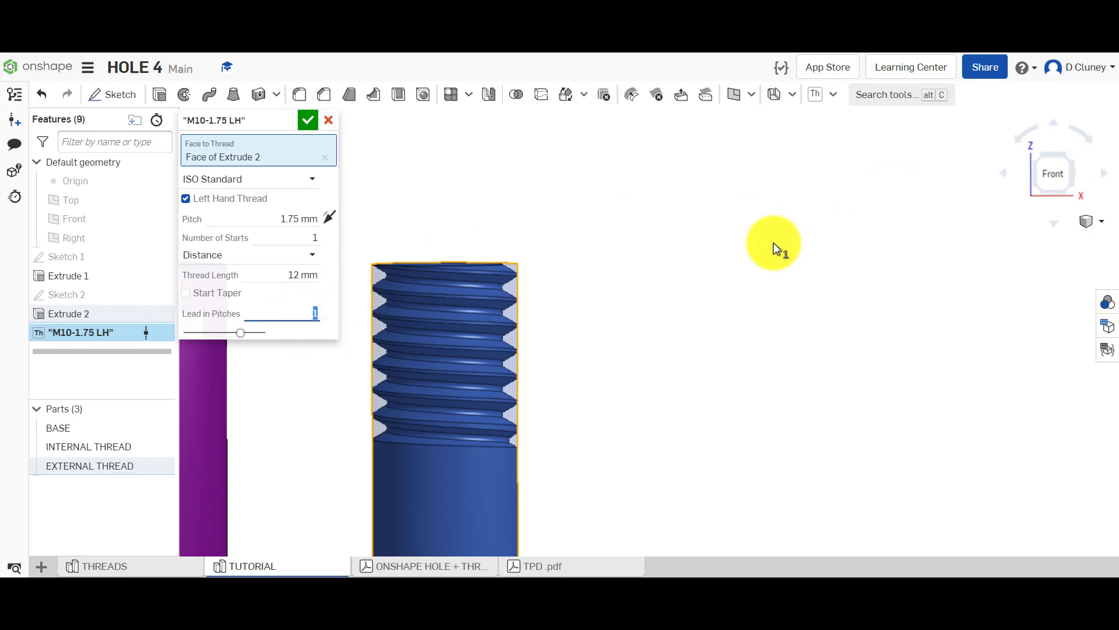
left_click(634, 289)
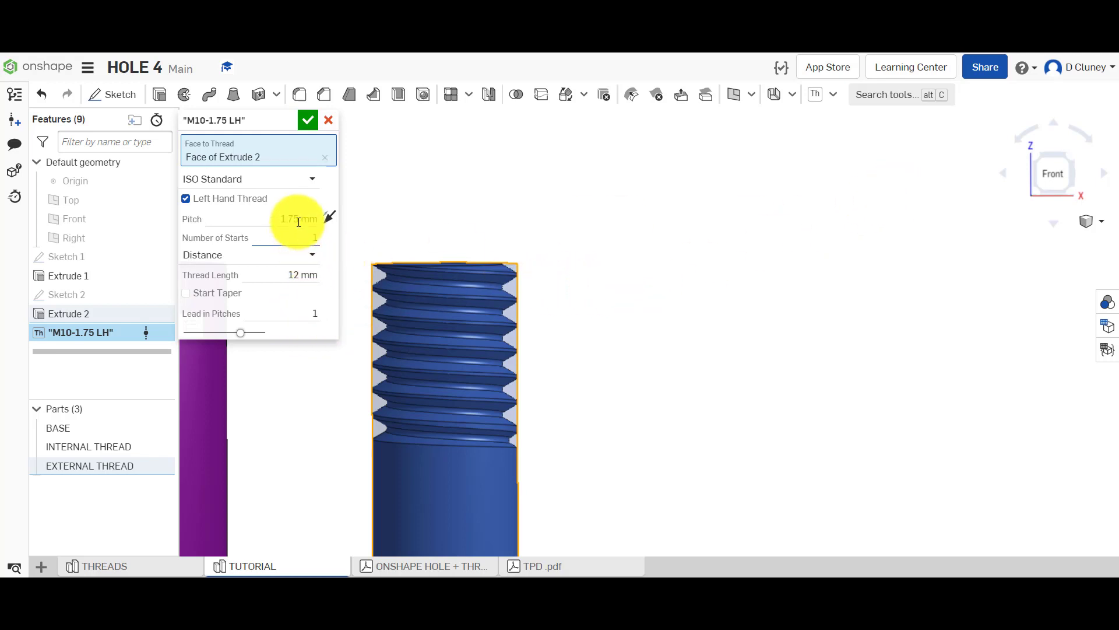
left_click(259, 261)
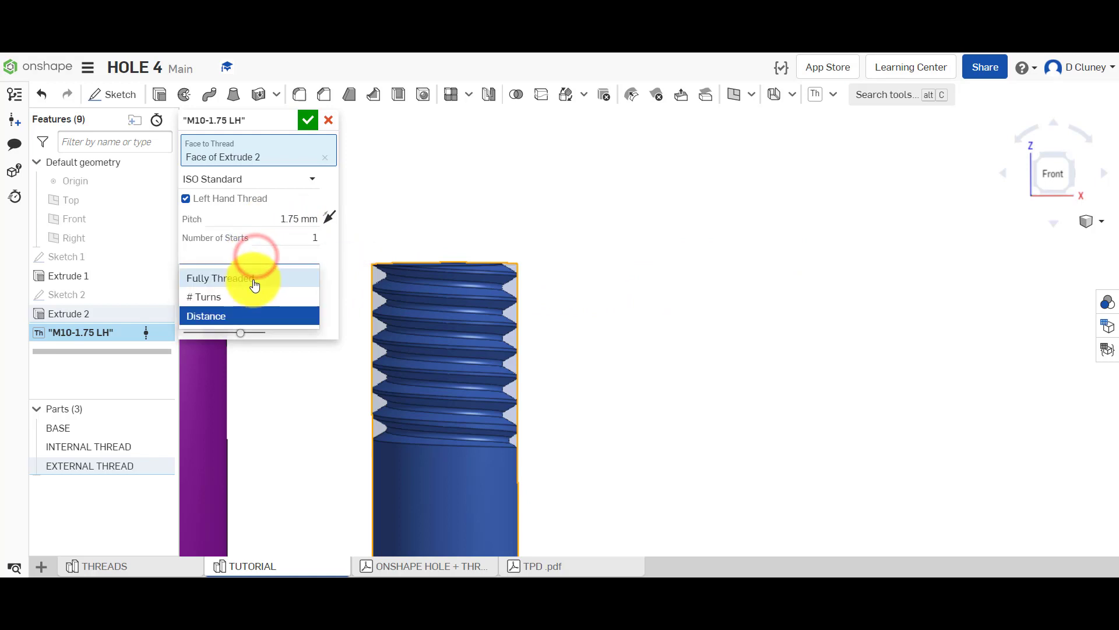
left_click(253, 279)
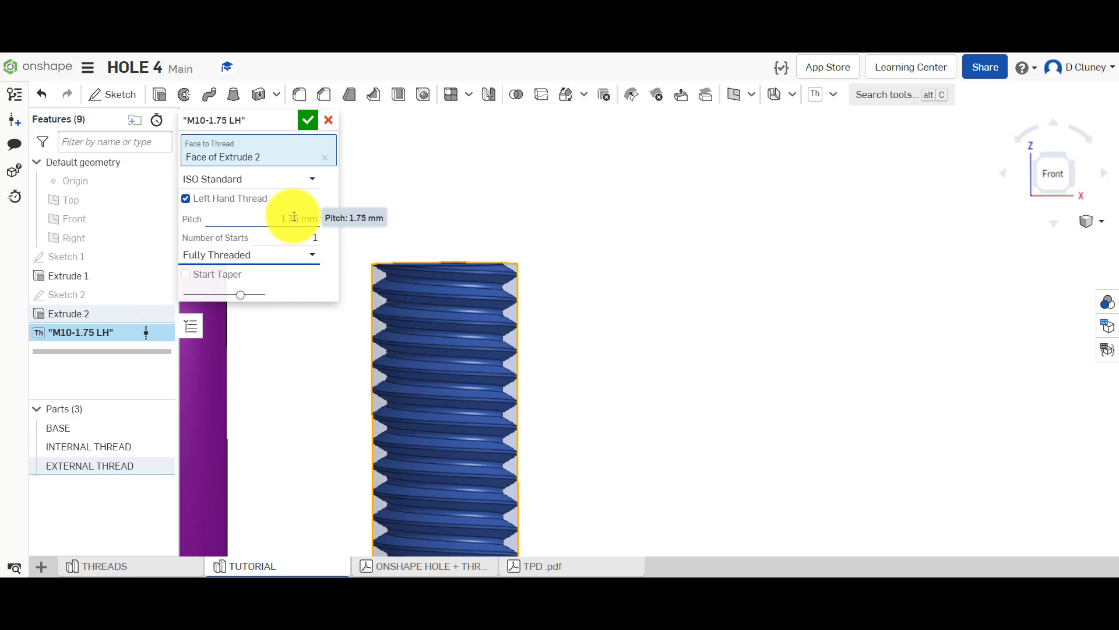
scroll(492, 219, "down", 5)
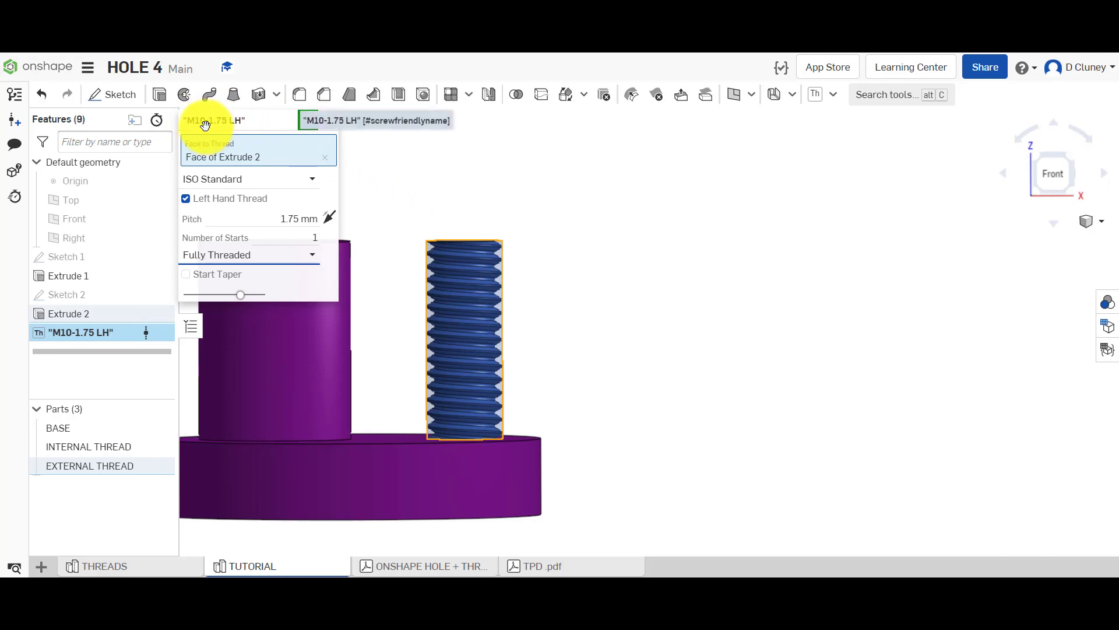
Uncheck Left Hand Thread and confirm the right-hand M10-1.75 external thread feature.
right_click_drag(517, 217, 517, 233)
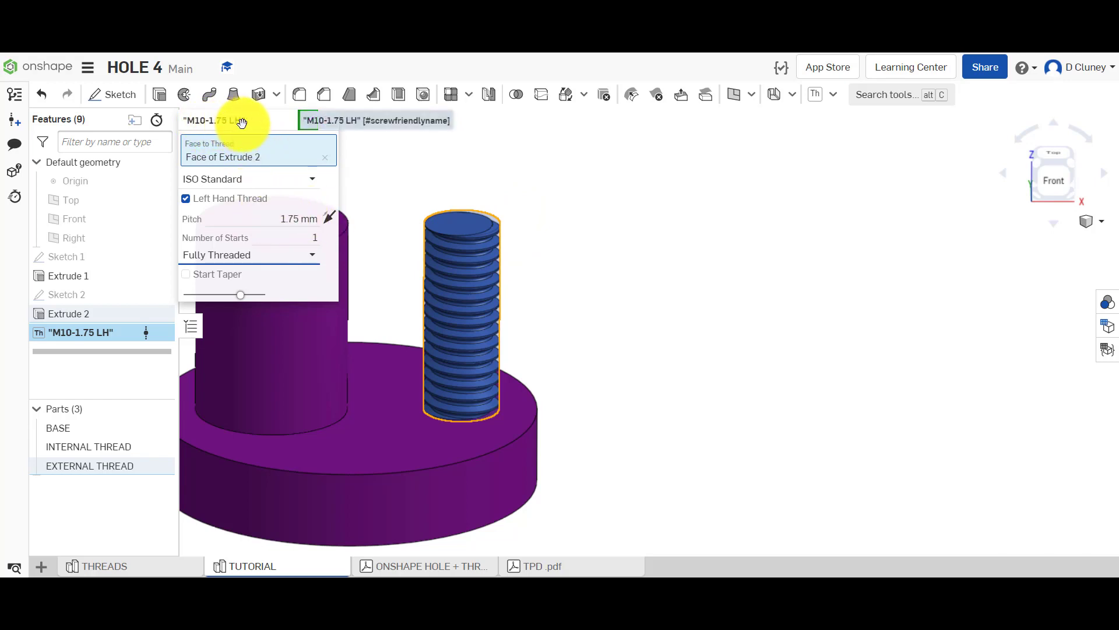
left_click(246, 197)
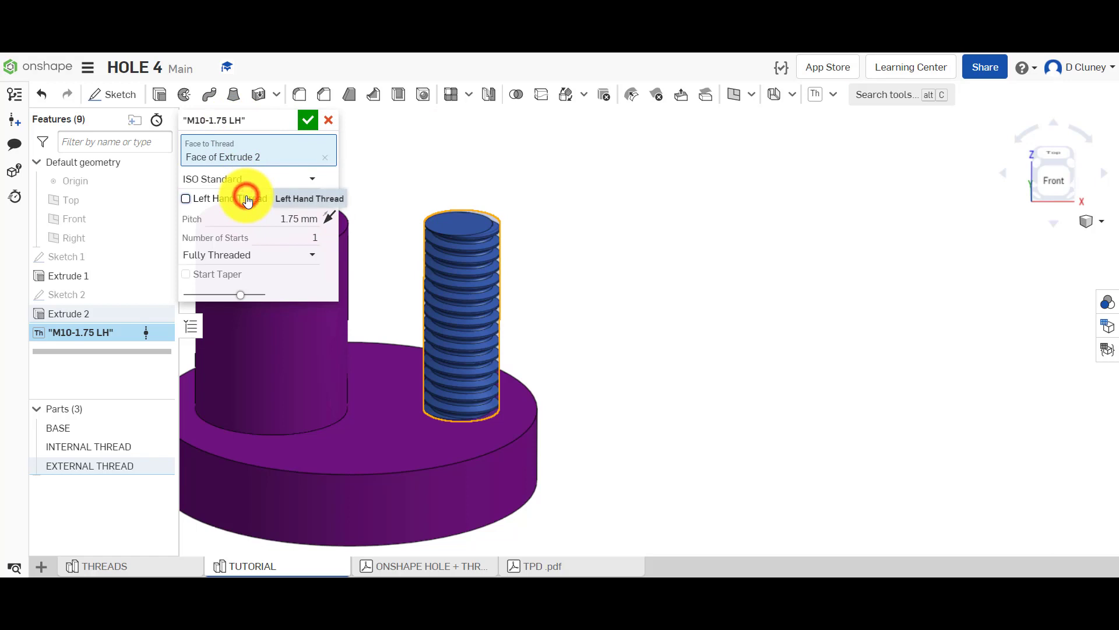
left_click(307, 122)
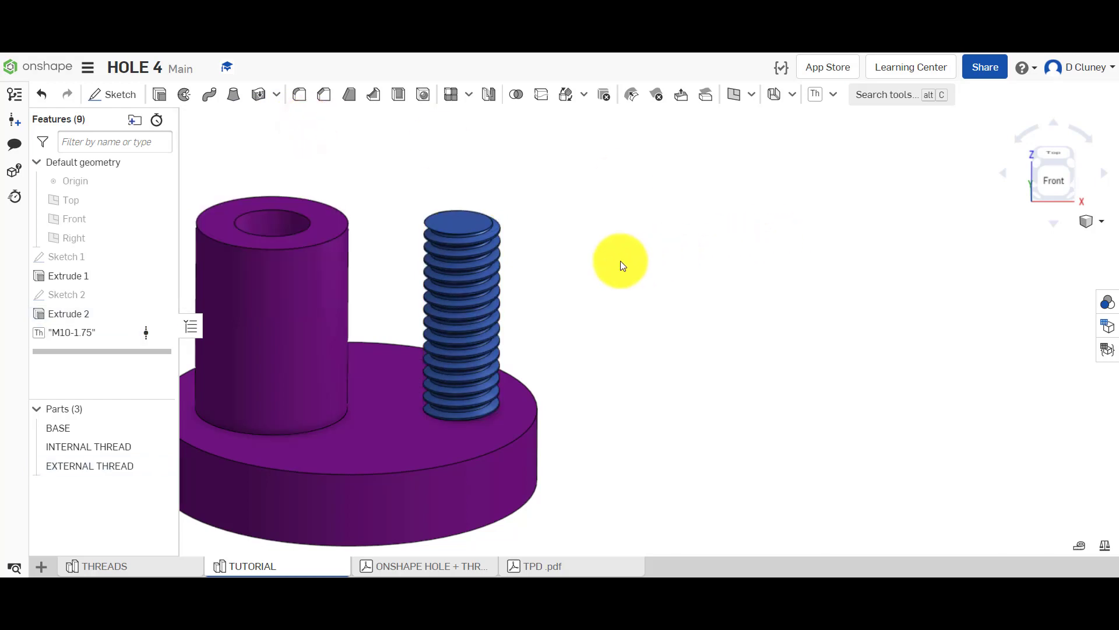
scroll(620, 260, "up", 3)
Section the model along the Front plane, viewing it from the front, then isometric.
key("f")
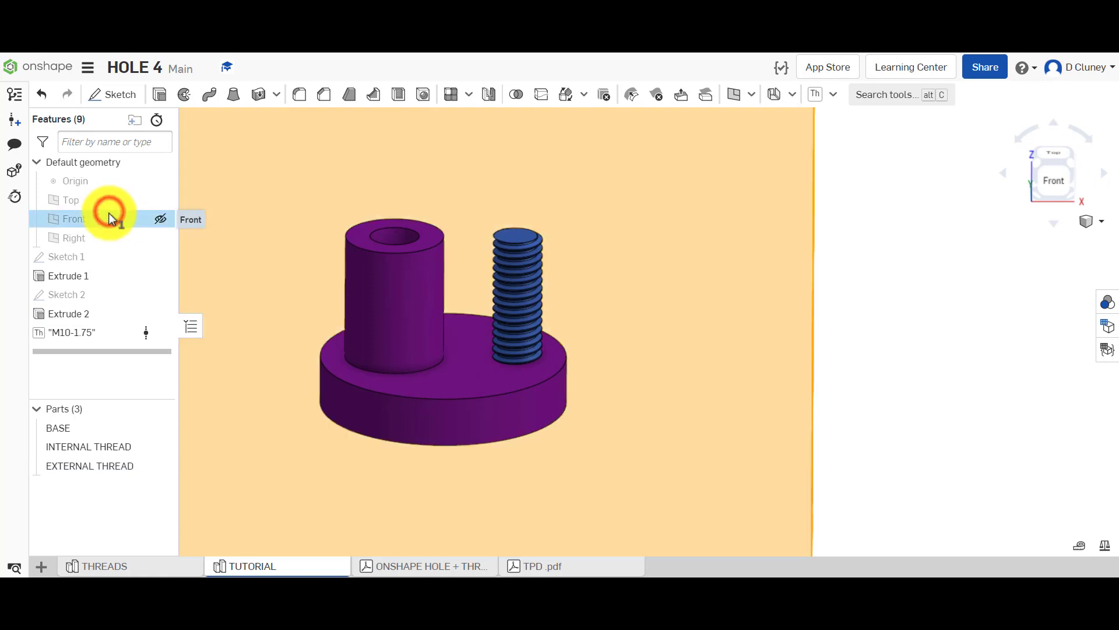
right_click(109, 213)
left_click(163, 309)
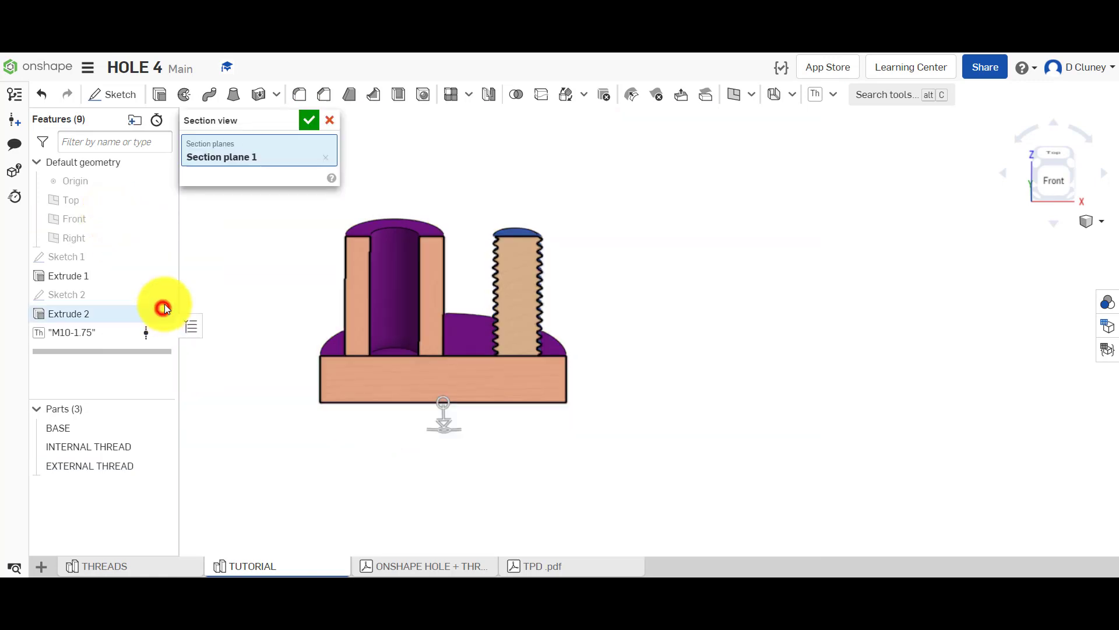
left_click(309, 120)
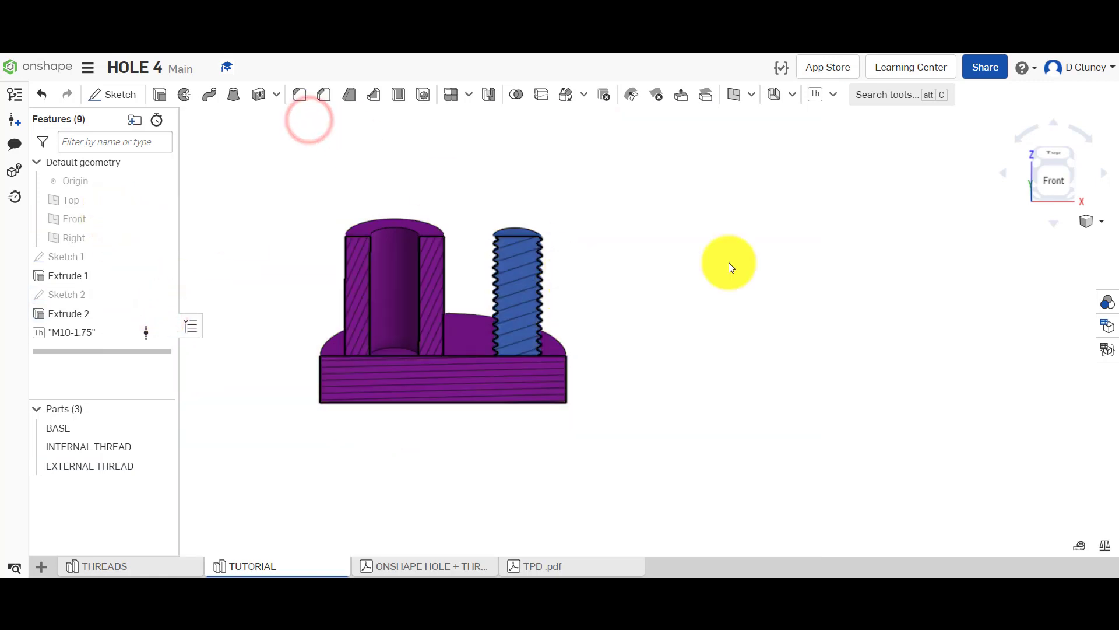
left_click(1045, 191)
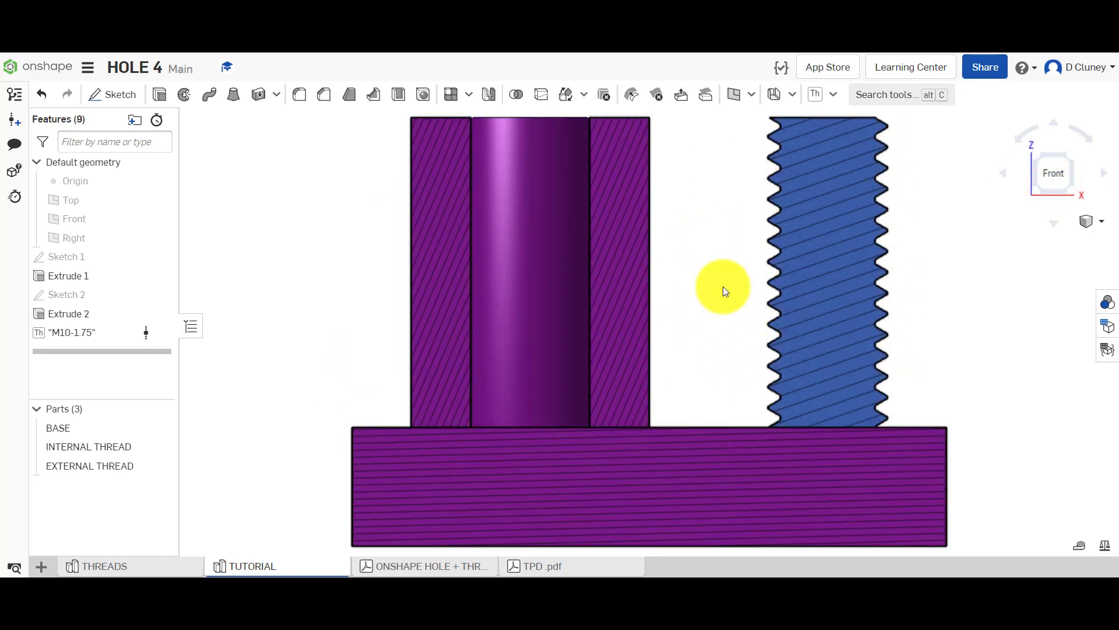
scroll(723, 286, "down", 2)
key("shift+7")
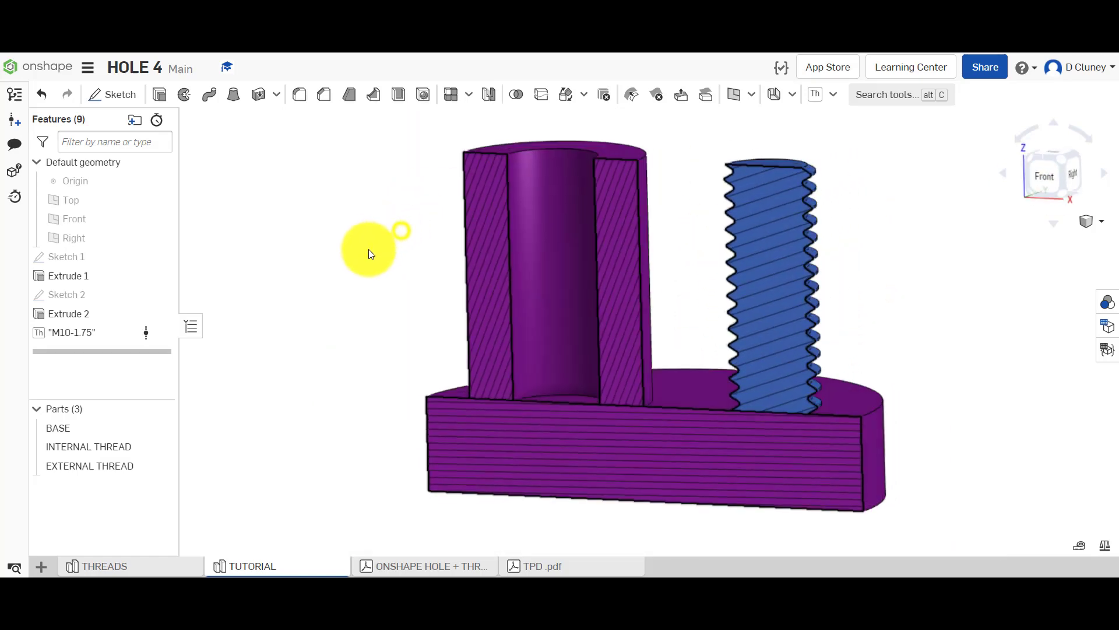
Start a second ThreadCreator thread on the boss bore's inner face, viewed from the front.
left_click(831, 96)
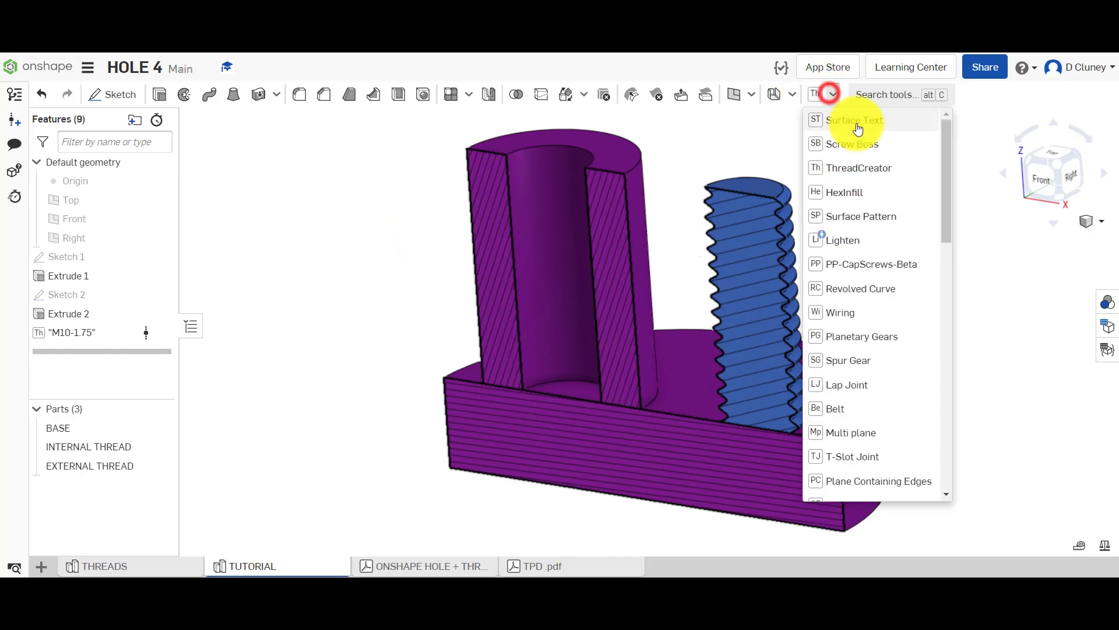
left_click(872, 168)
left_click(559, 189)
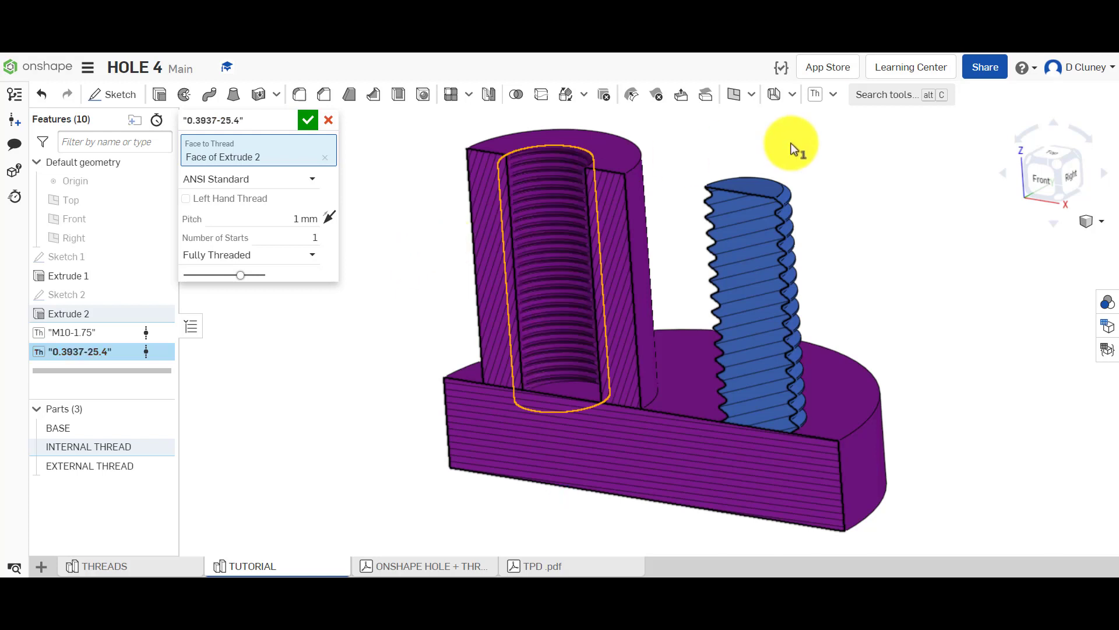
left_click(1037, 178)
scroll(663, 216, "down", 2)
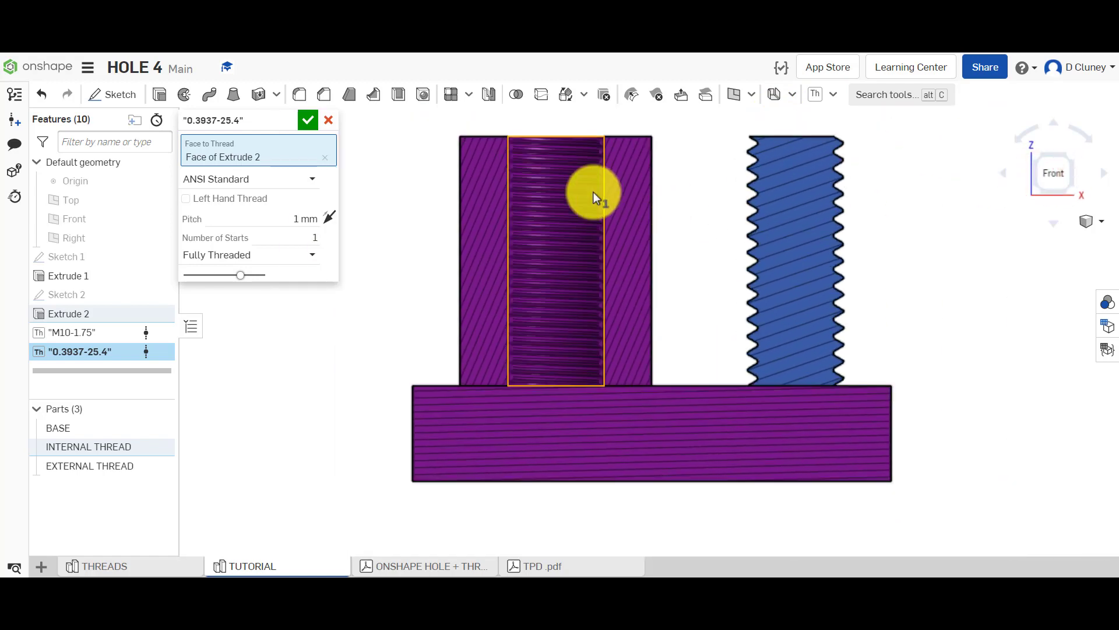
scroll(563, 125, "up", 1)
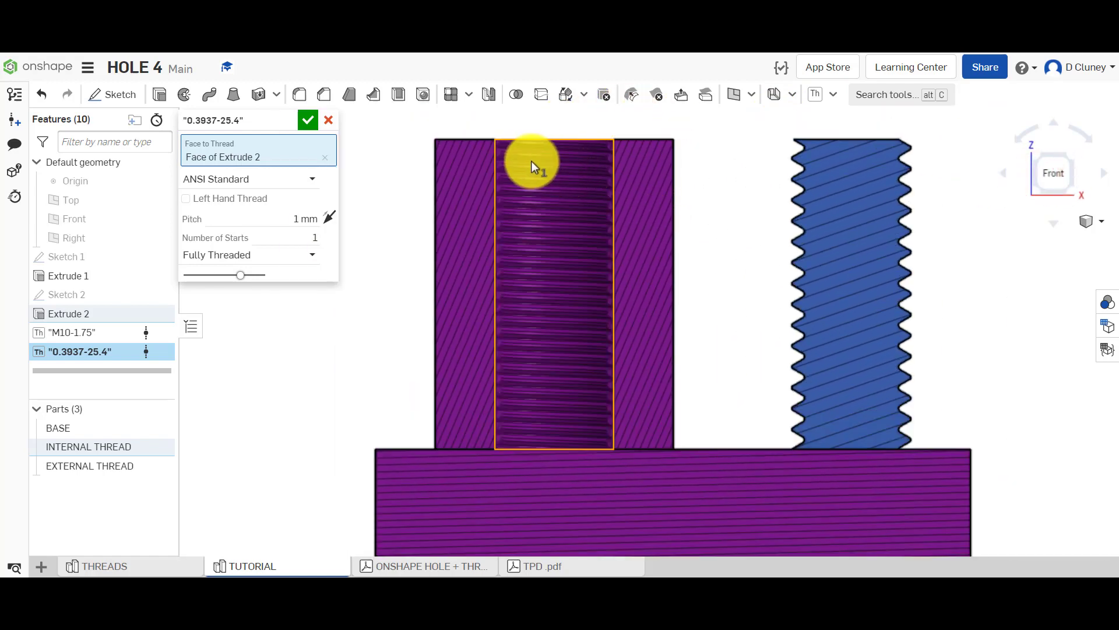
Switch the bore thread to ISO Standard with a 1.75 mm pitch (M10-1.75).
left_click(280, 179)
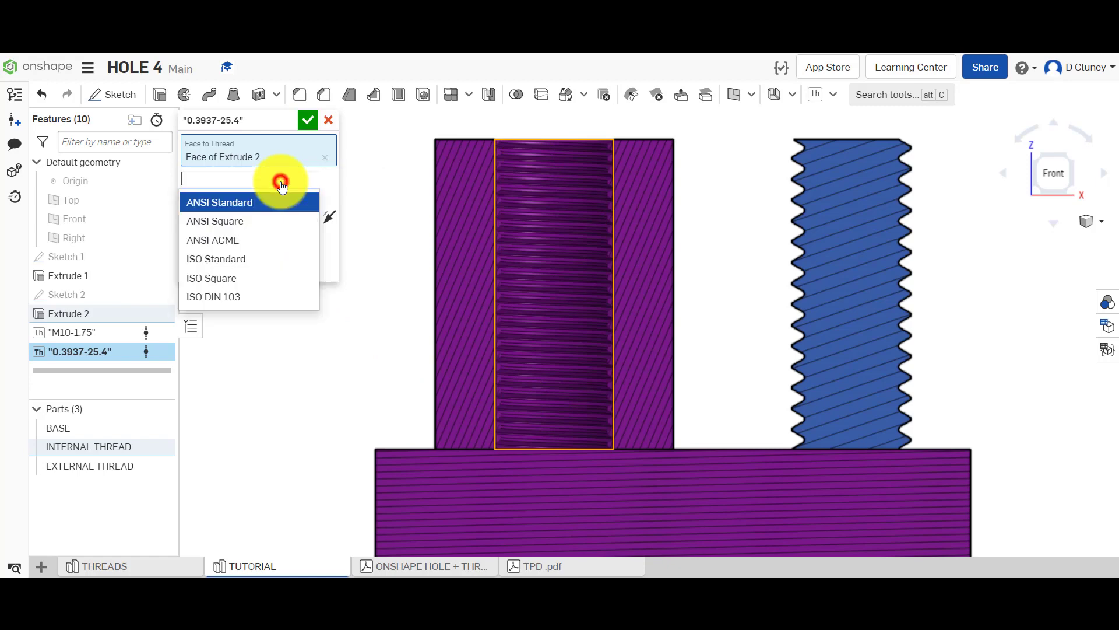
left_click(250, 259)
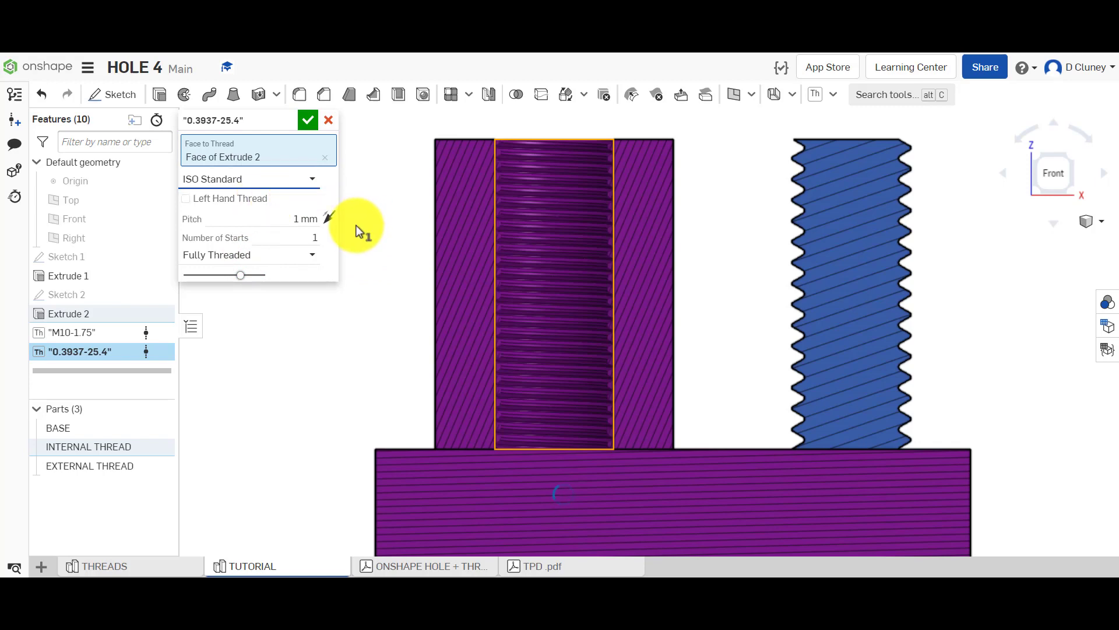
left_click(305, 219)
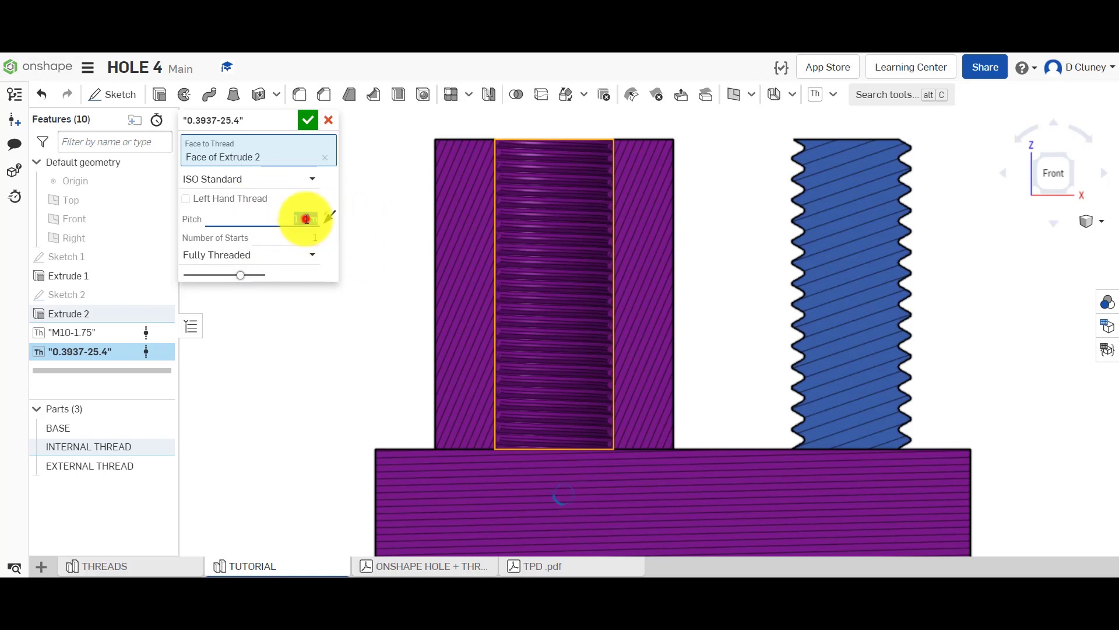
type("1.75")
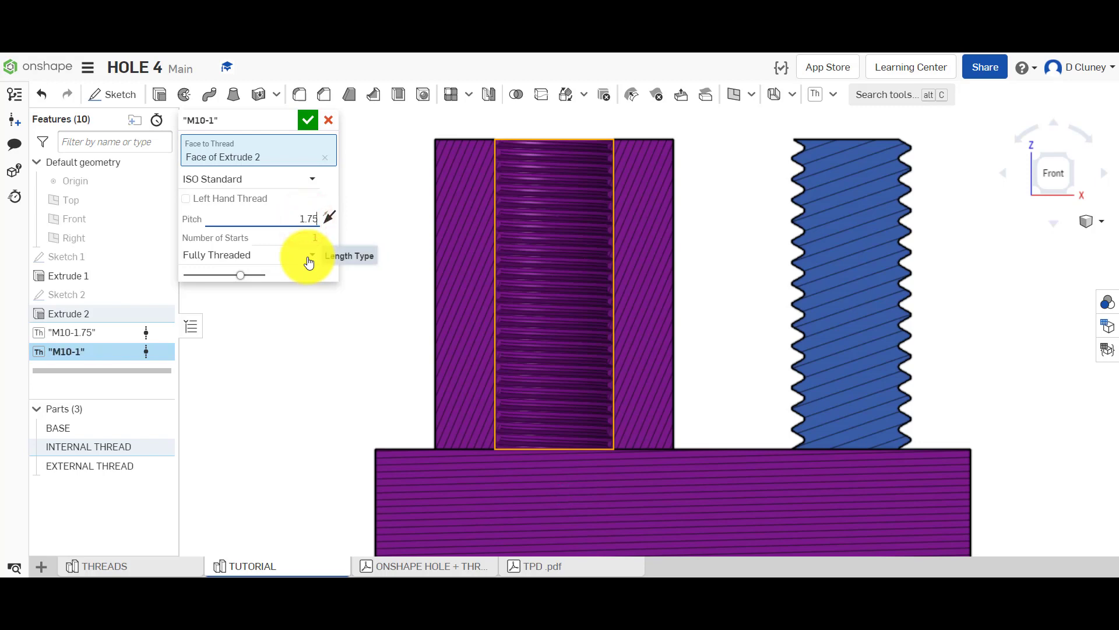
left_click(385, 281)
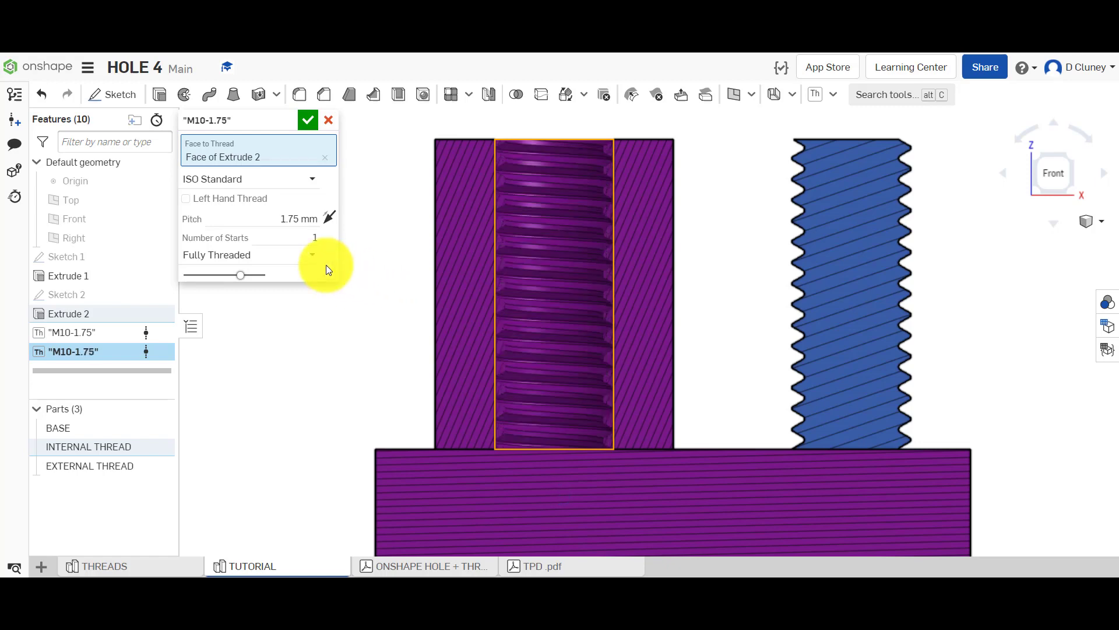
Change the thread length type to # Turns and clear the turn count.
left_click(282, 257)
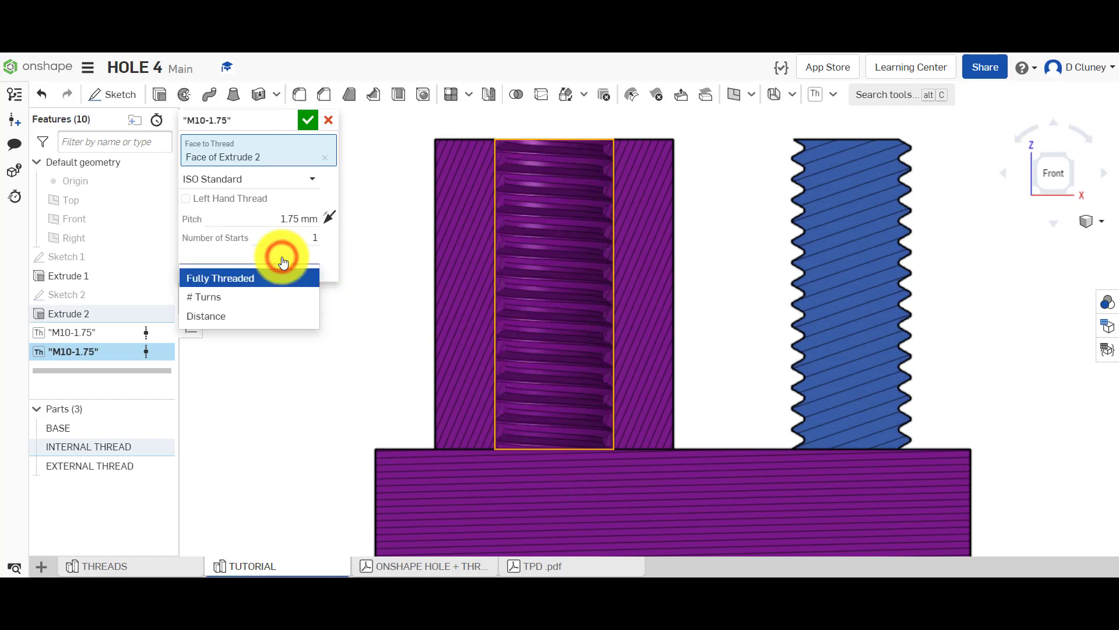
left_click(262, 298)
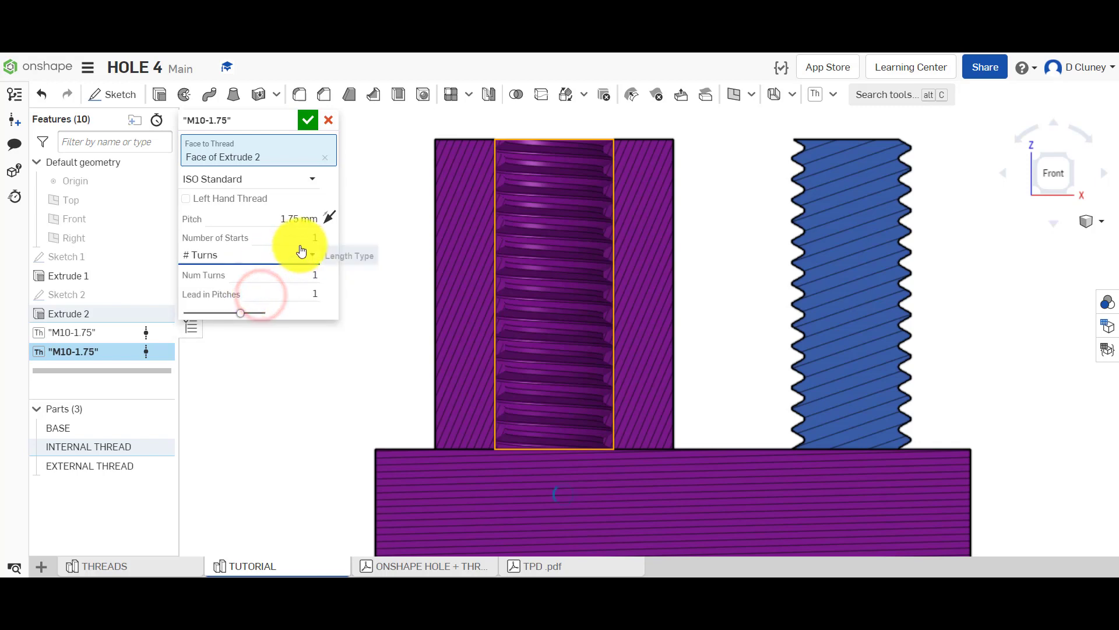
left_click(304, 276)
key("BackSpace")
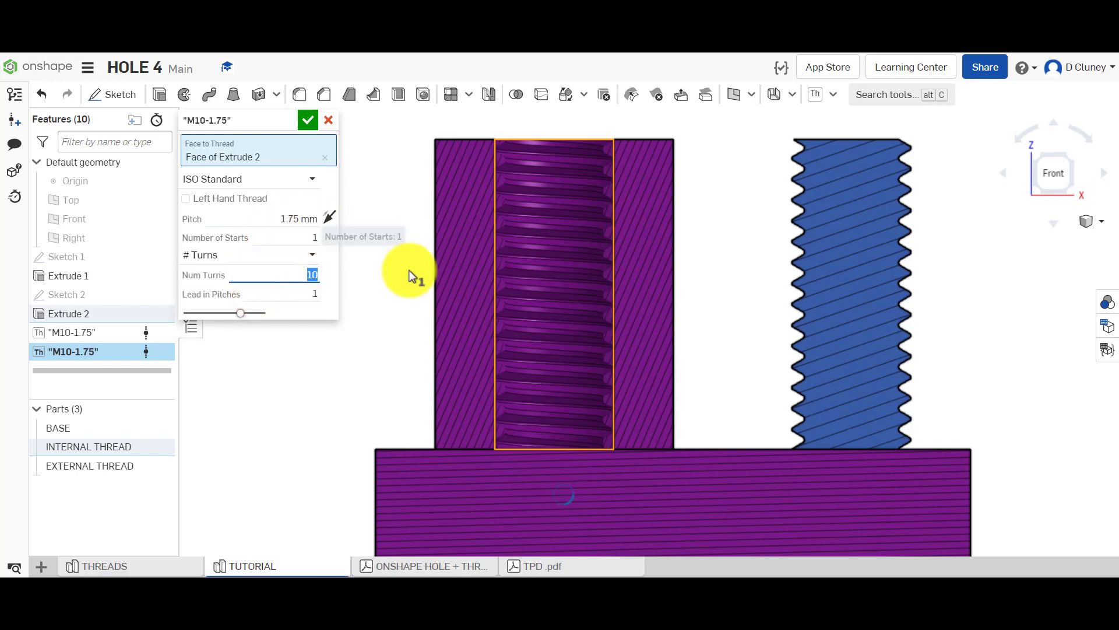
Limit the internal thread to a 15 mm distance, make it left-handed, and confirm.
left_click(280, 254)
left_click(270, 317)
left_click(288, 275)
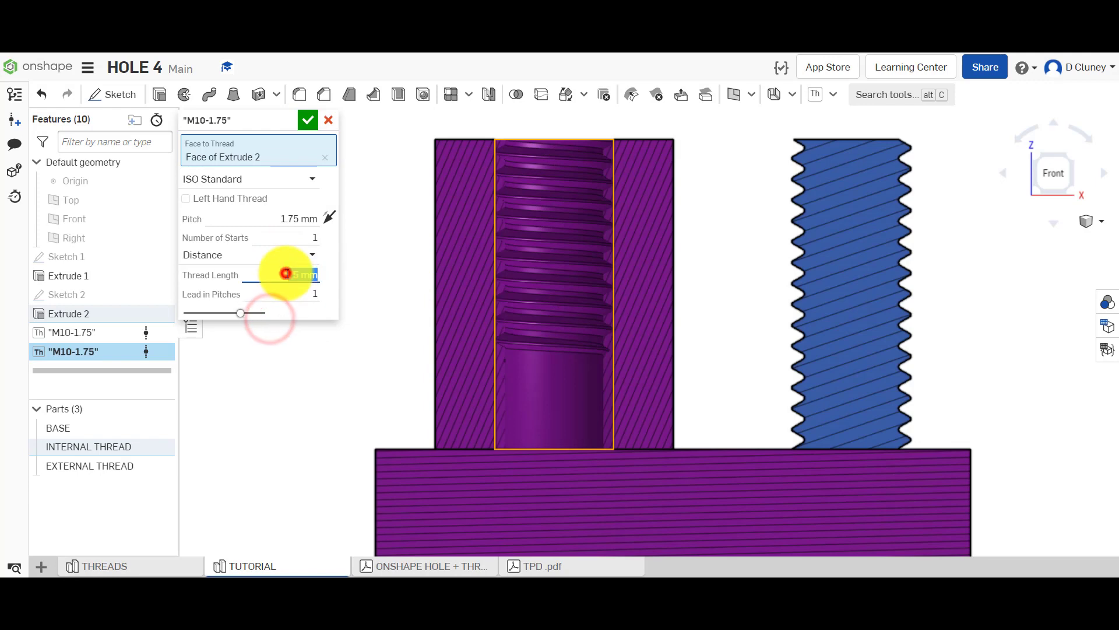
left_click(390, 298)
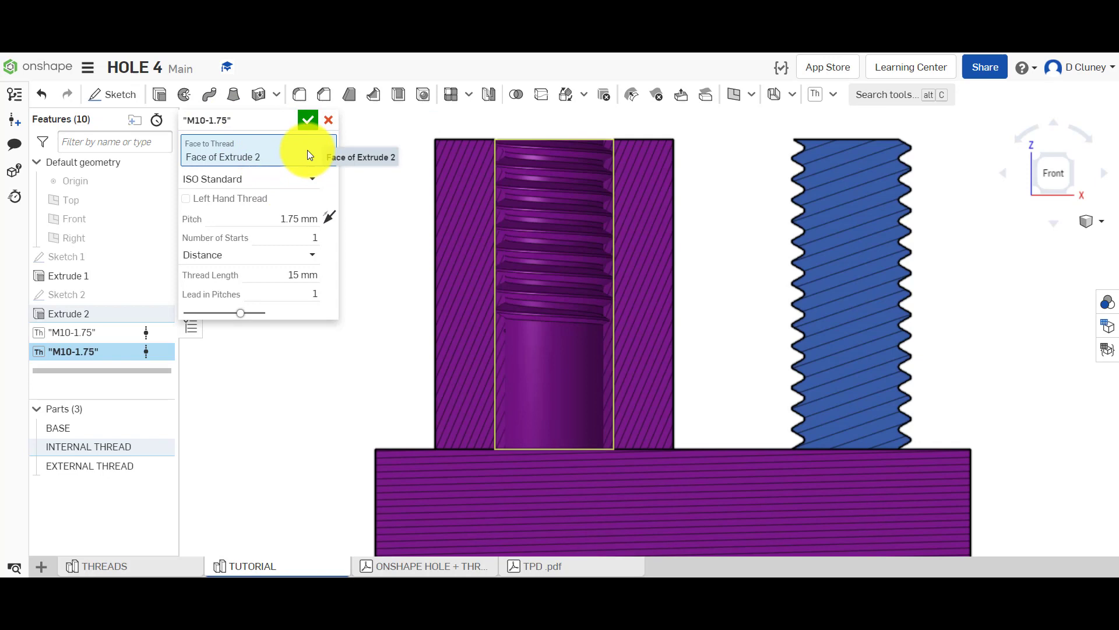
left_click(253, 202)
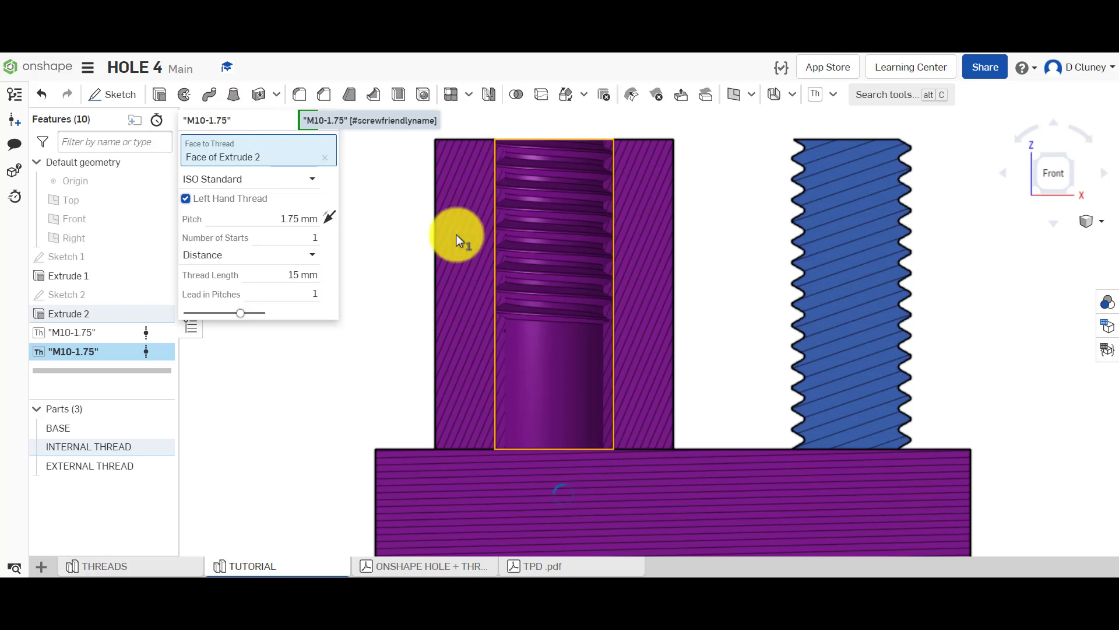
left_click(308, 121)
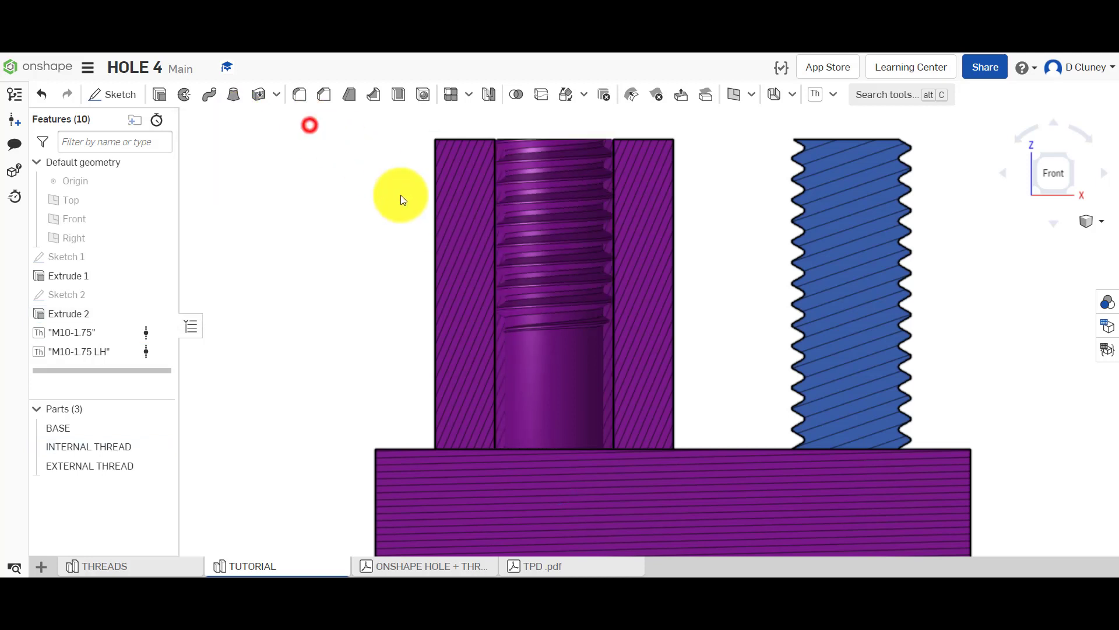